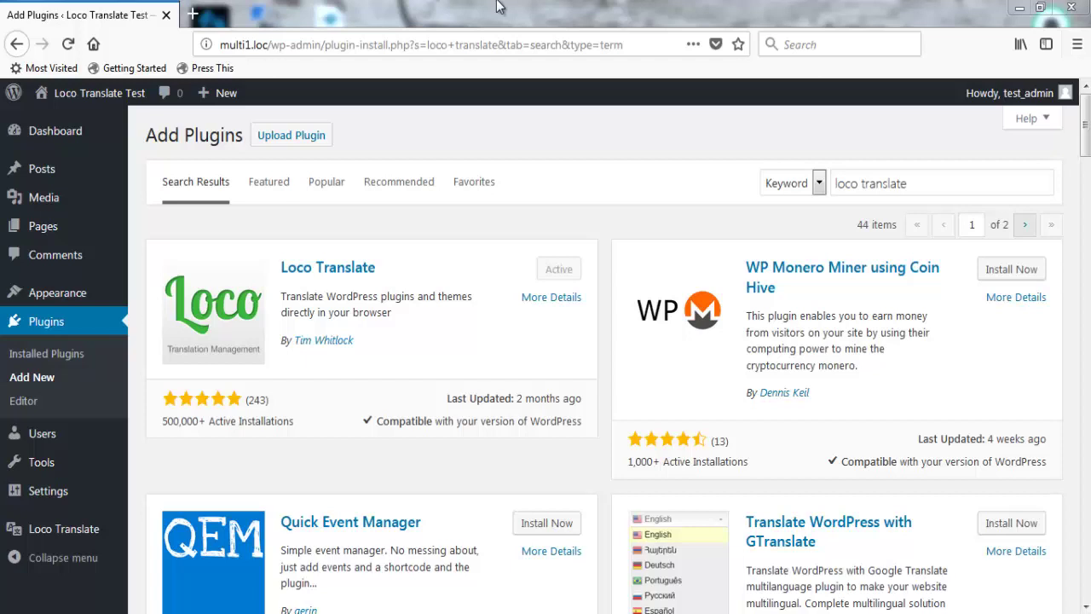
Open the Loco Translate home page and review the active theme and the running plugins
{"action": "left_click", "coordinate": [500, 7]}
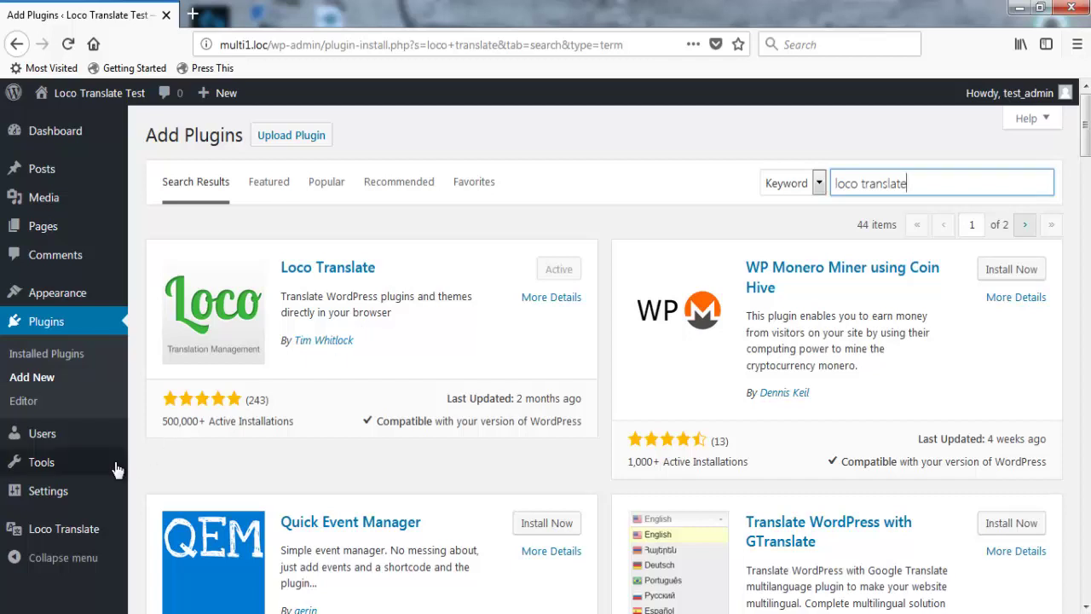
{"action": "mouse_move", "coordinate": [82, 495]}
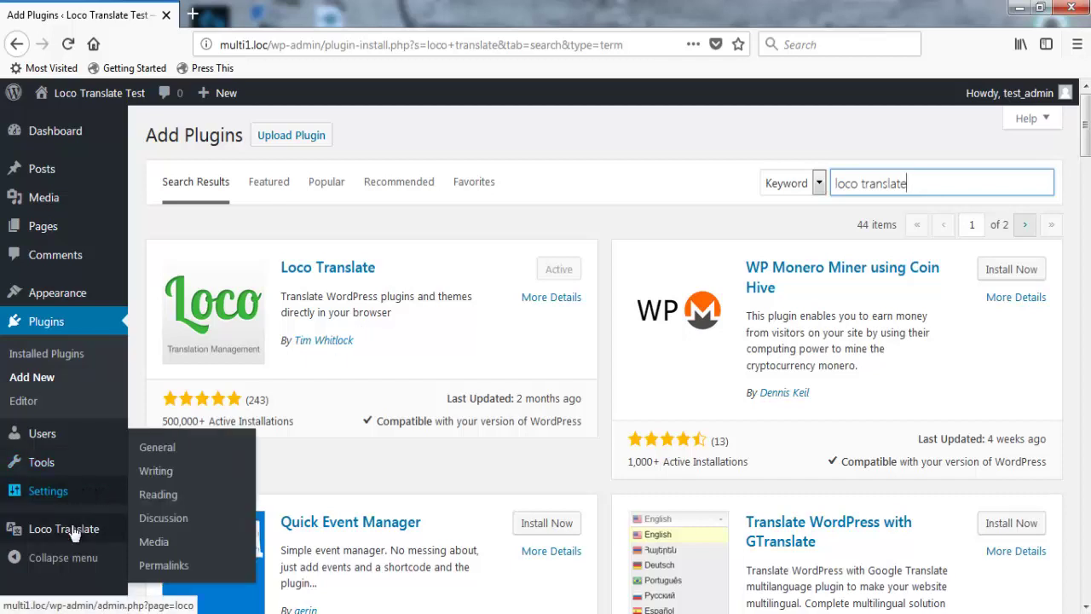
{"action": "mouse_move", "coordinate": [56, 535]}
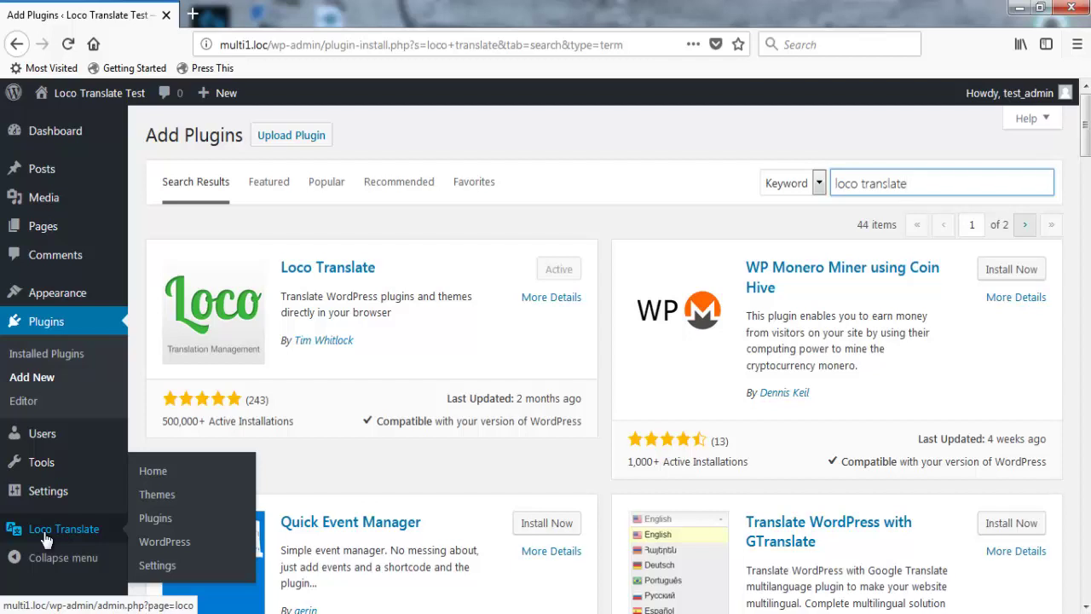
{"action": "left_click", "coordinate": [162, 471]}
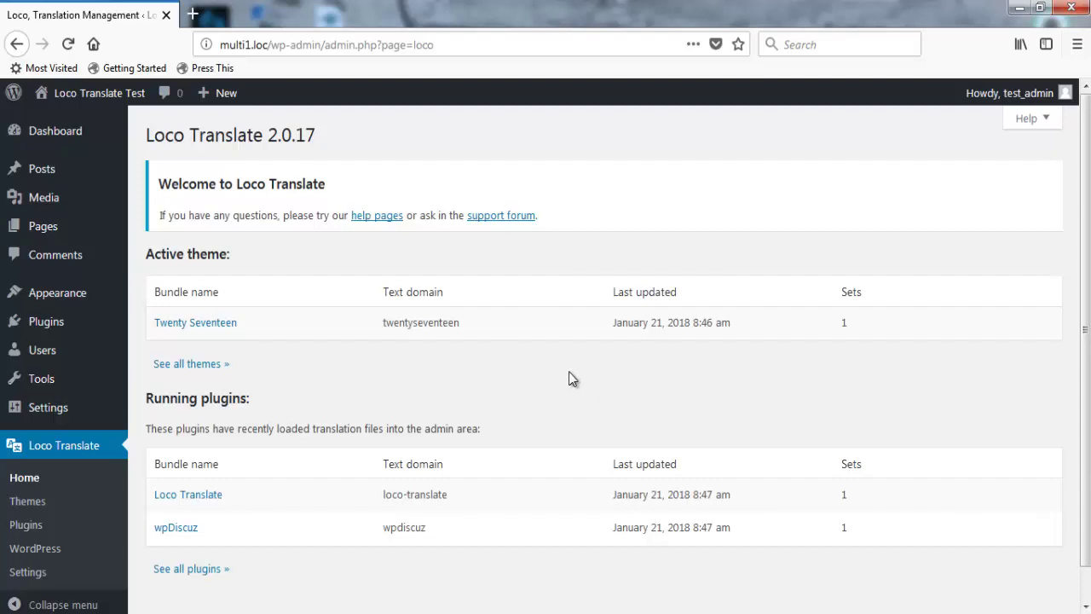
{"action": "scroll", "coordinate": [572, 379], "scroll_direction": "down", "scroll_amount": 1}
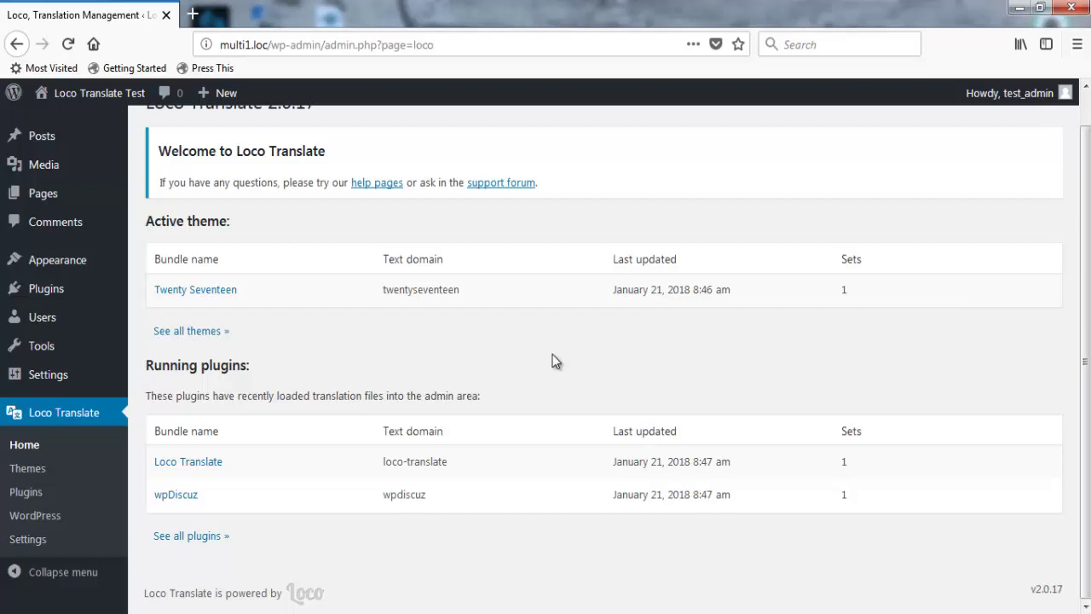
View Loco Translate's list of translatable themes and its list of translatable plugins
{"action": "left_click", "coordinate": [21, 469]}
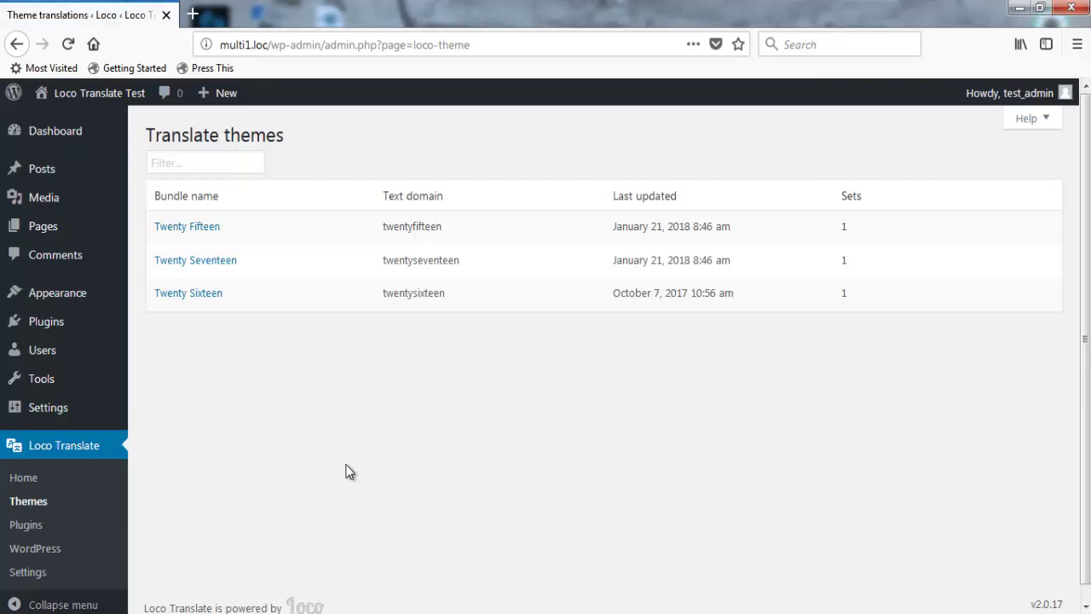
{"action": "left_click", "coordinate": [27, 525]}
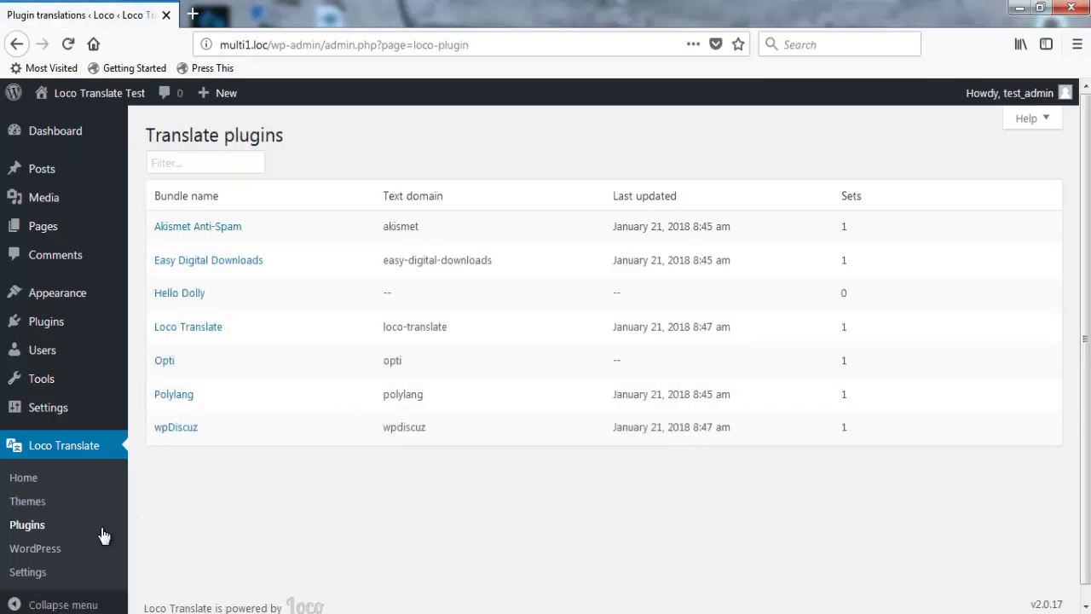
Open the WordPress Core translations and review the language sets from Development through Continents & Cities
{"action": "left_click", "coordinate": [36, 552]}
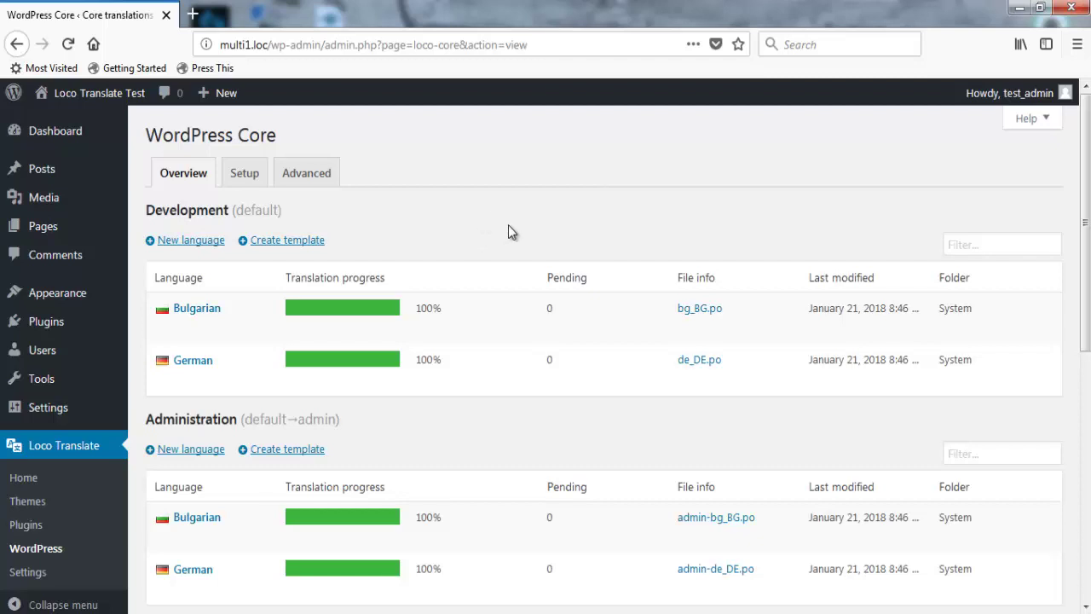
{"action": "scroll", "coordinate": [508, 225], "scroll_direction": "down", "scroll_amount": 5}
{"action": "scroll", "coordinate": [497, 281], "scroll_direction": "down", "scroll_amount": 1}
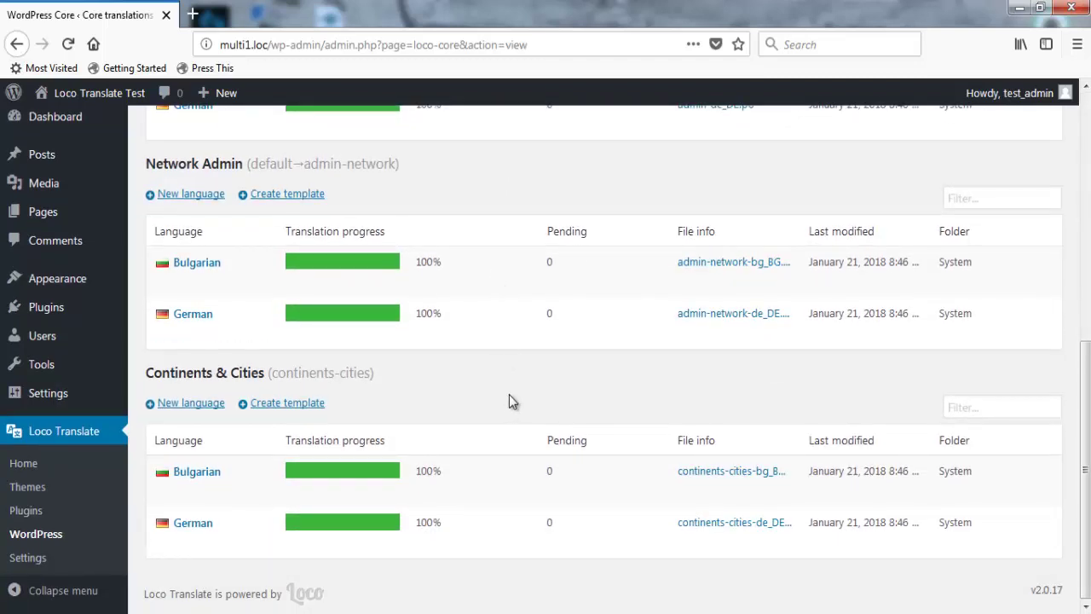
{"action": "scroll", "coordinate": [509, 394], "scroll_direction": "up", "scroll_amount": 5}
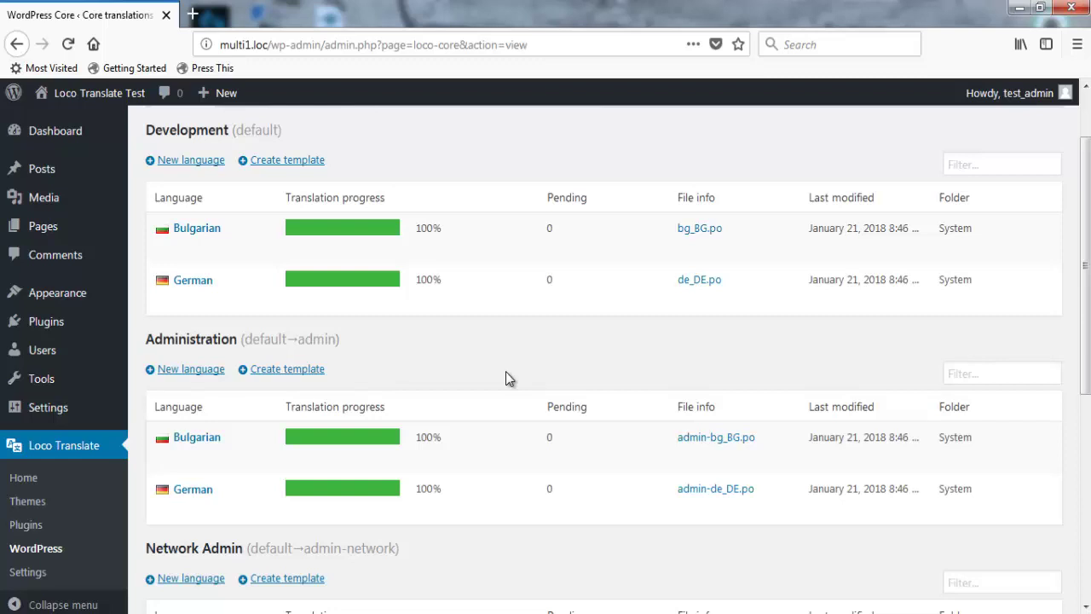
{"action": "scroll", "coordinate": [506, 375], "scroll_direction": "up", "scroll_amount": 2}
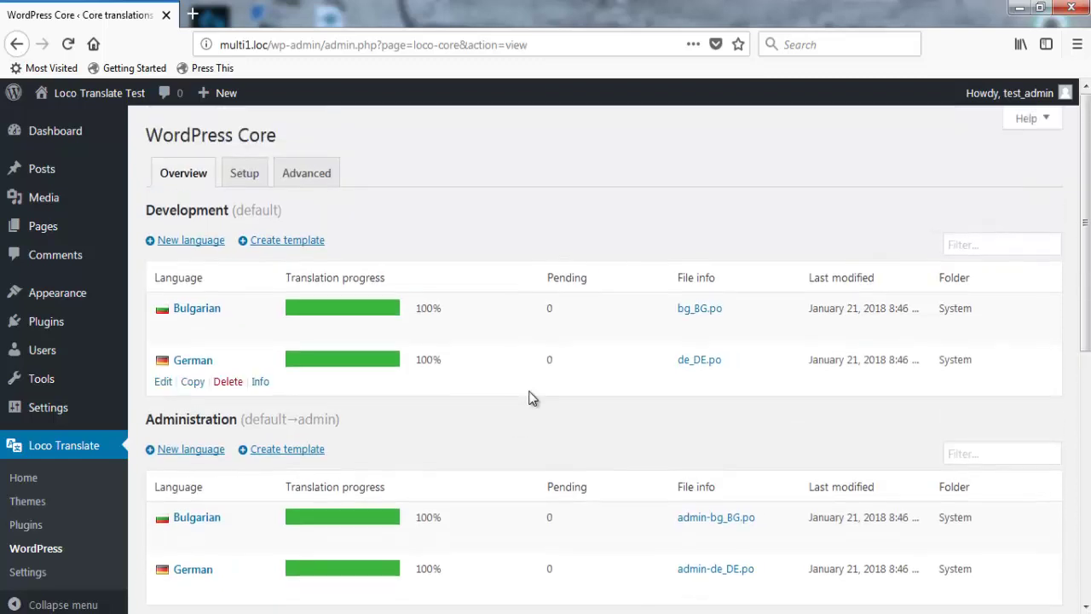
Examine the WordPress Core bundle setup and the advanced configuration of each of its translation sets
{"action": "left_click", "coordinate": [244, 173]}
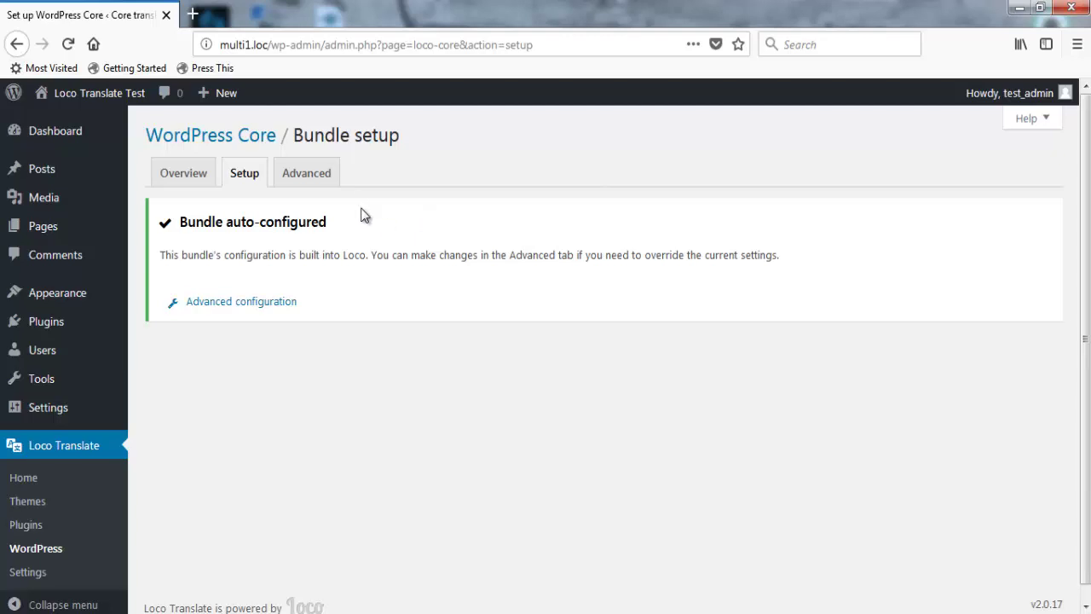
{"action": "left_click", "coordinate": [322, 177]}
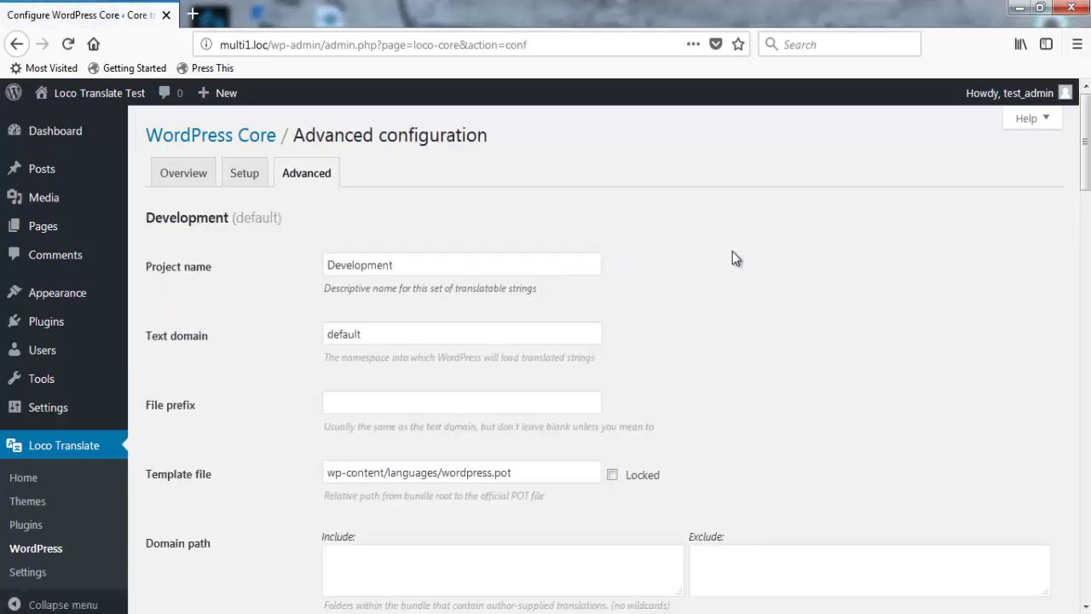
{"action": "scroll", "coordinate": [732, 251], "scroll_direction": "down", "scroll_amount": 6}
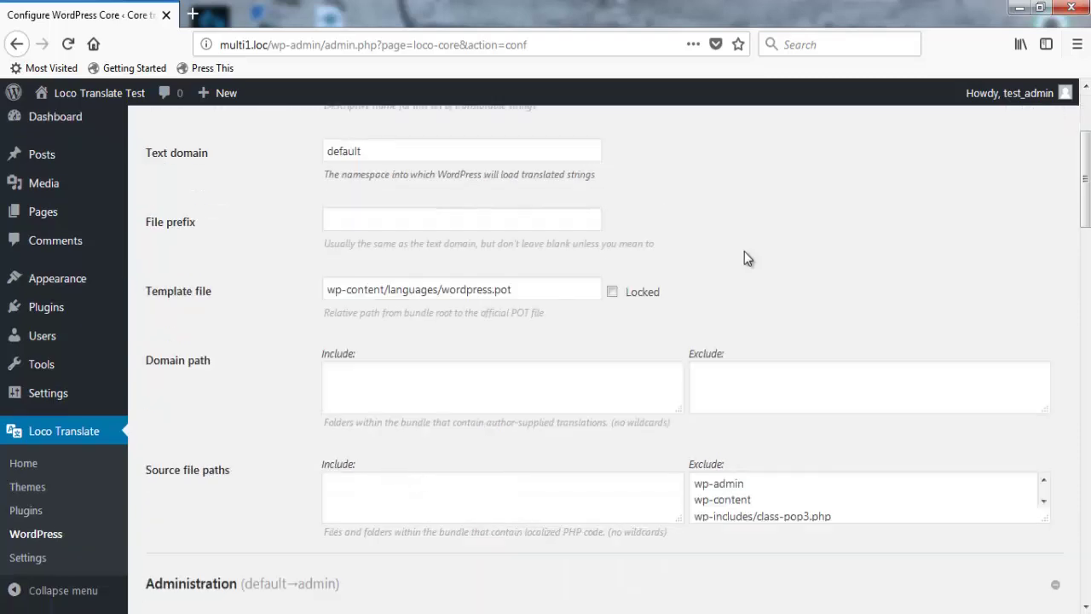
{"action": "scroll", "coordinate": [754, 332], "scroll_direction": "up", "scroll_amount": 2}
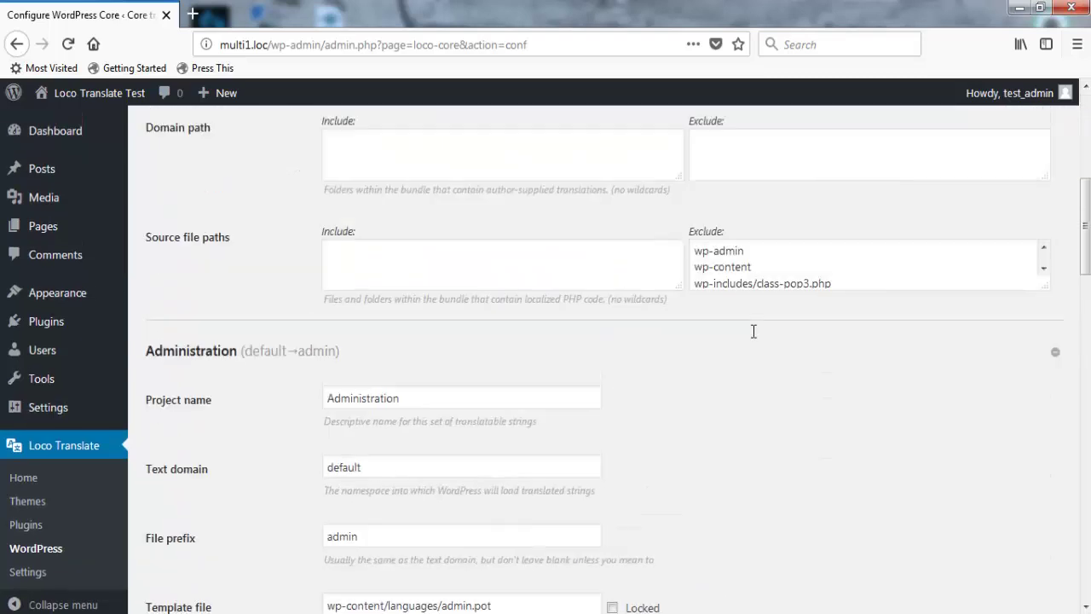
{"action": "scroll", "coordinate": [261, 245], "scroll_direction": "up", "scroll_amount": 2}
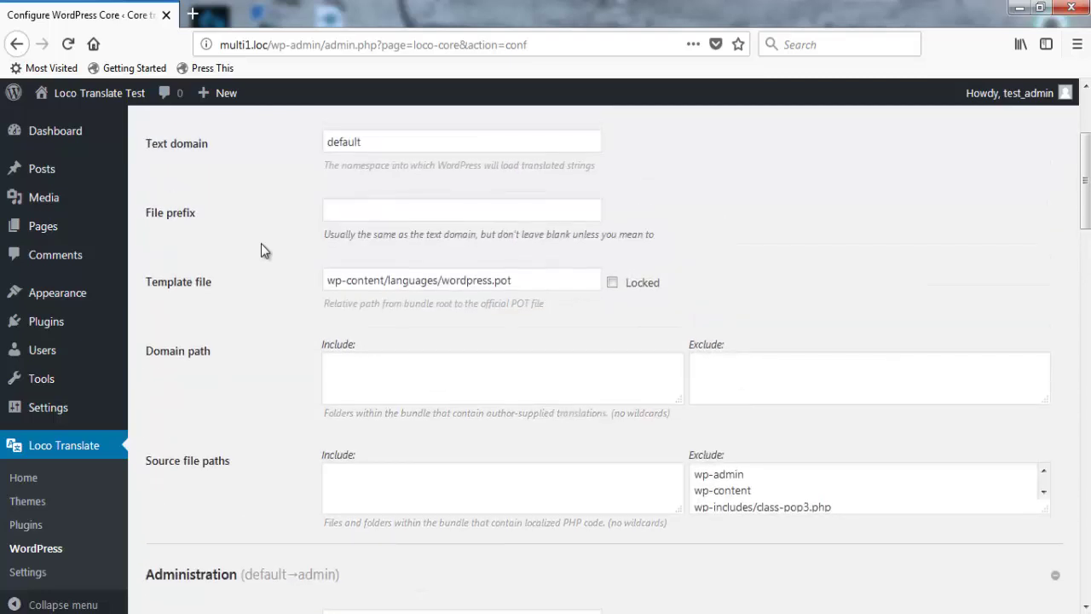
{"action": "scroll", "coordinate": [261, 244], "scroll_direction": "down", "scroll_amount": 15}
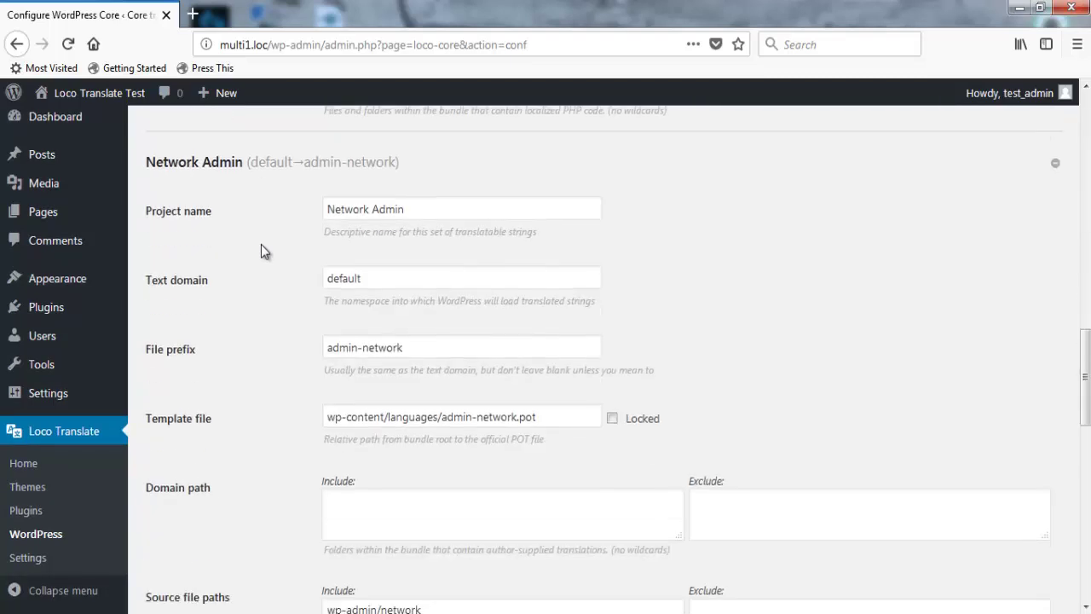
{"action": "scroll", "coordinate": [261, 244], "scroll_direction": "down", "scroll_amount": 5}
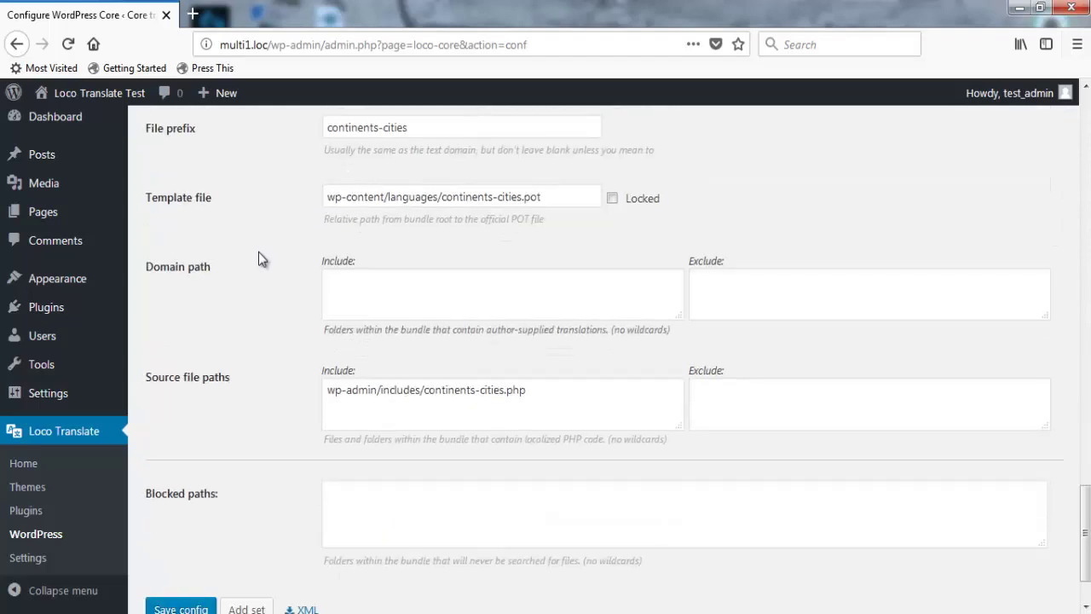
{"action": "scroll", "coordinate": [263, 264], "scroll_direction": "up", "scroll_amount": 20}
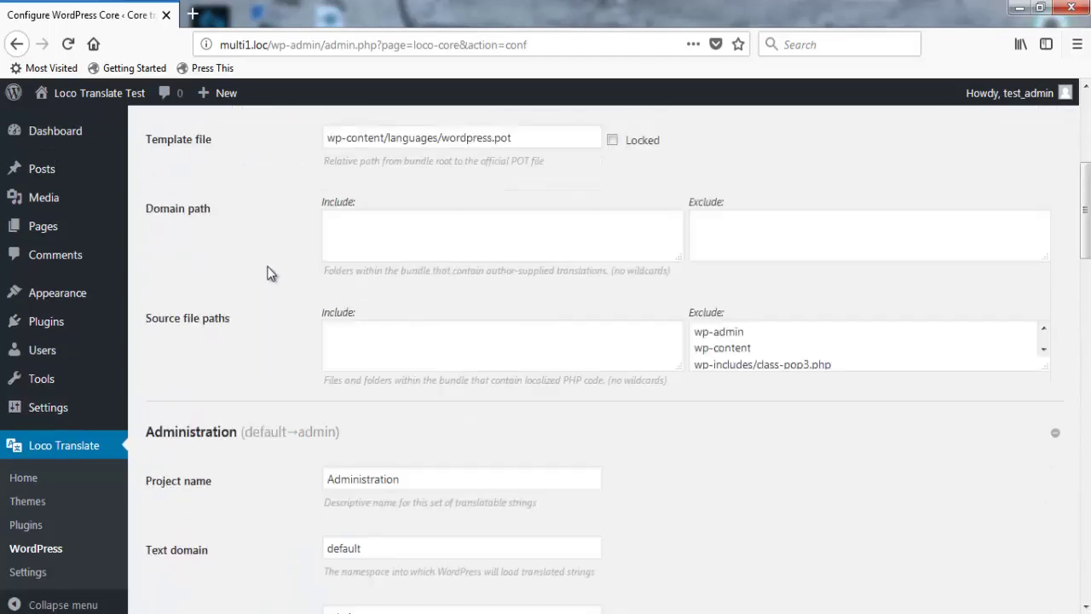
Open the Loco Translate plugin settings and review the site options, including the role access list
{"action": "left_click", "coordinate": [18, 578]}
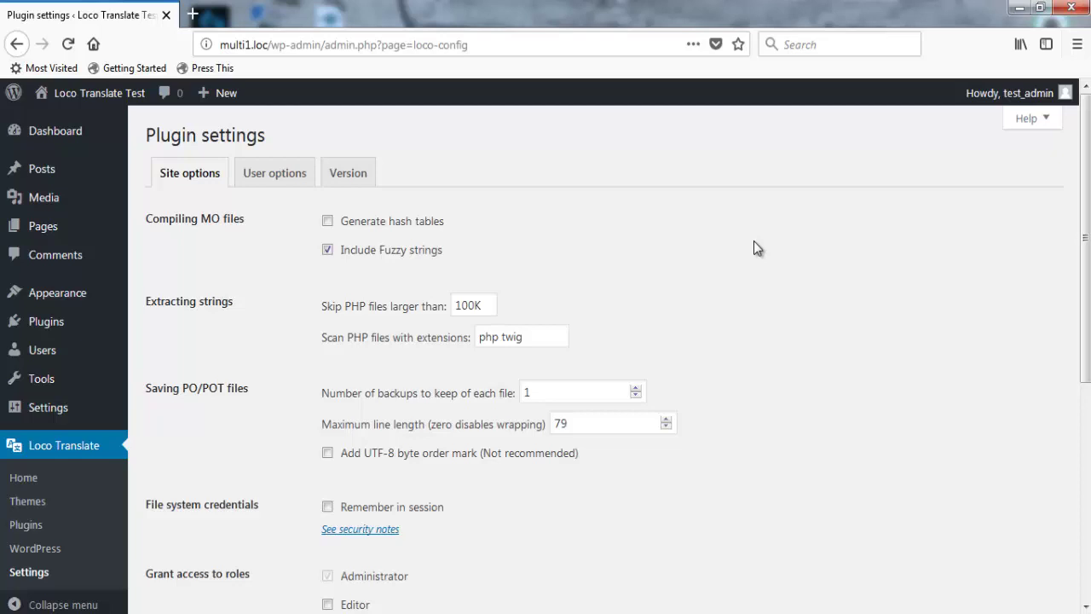
{"action": "scroll", "coordinate": [753, 241], "scroll_direction": "down", "scroll_amount": 8}
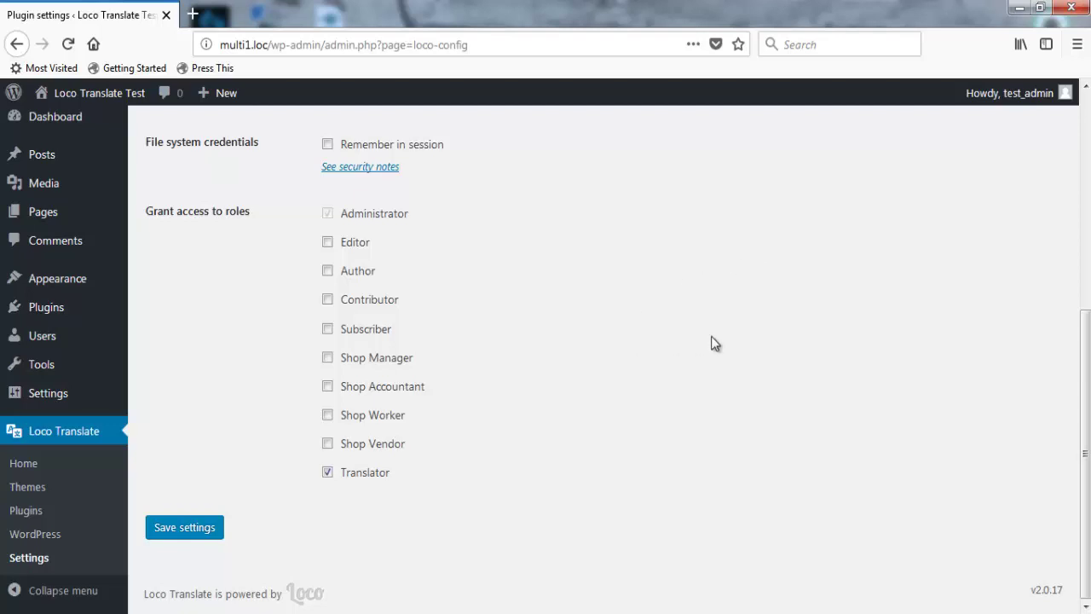
{"action": "scroll", "coordinate": [711, 336], "scroll_direction": "up", "scroll_amount": 7}
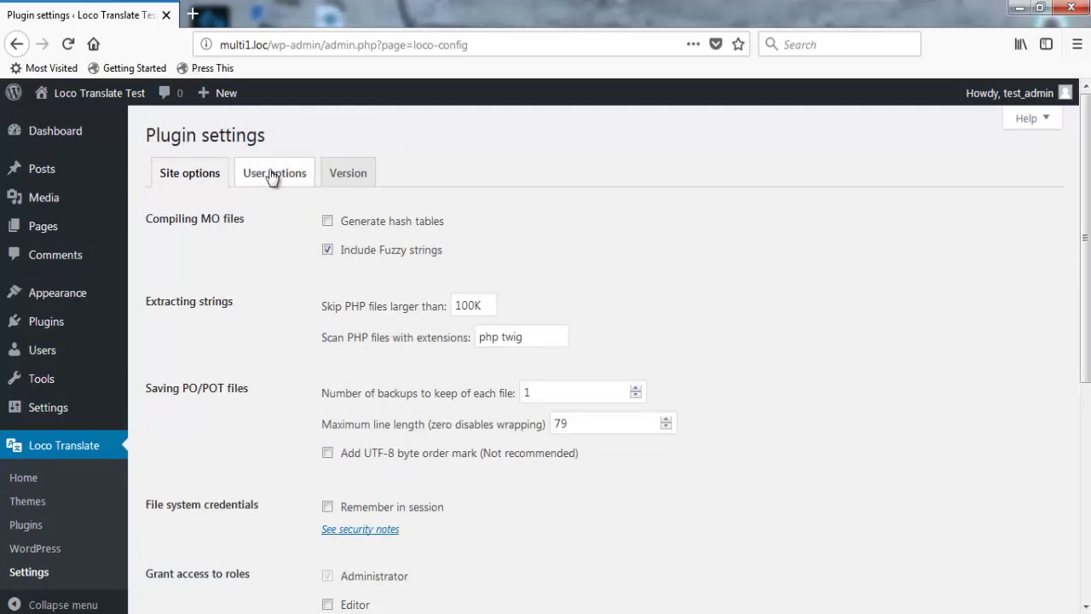
Check the plugin's user options and version information, and return to the site options
{"action": "left_click", "coordinate": [272, 174]}
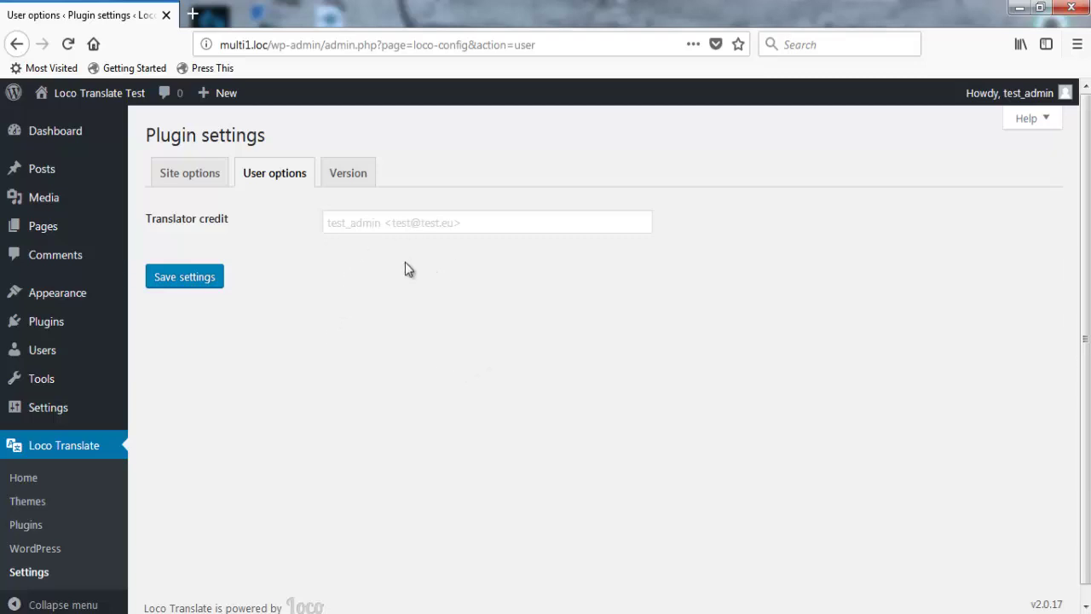
{"action": "left_click", "coordinate": [345, 181]}
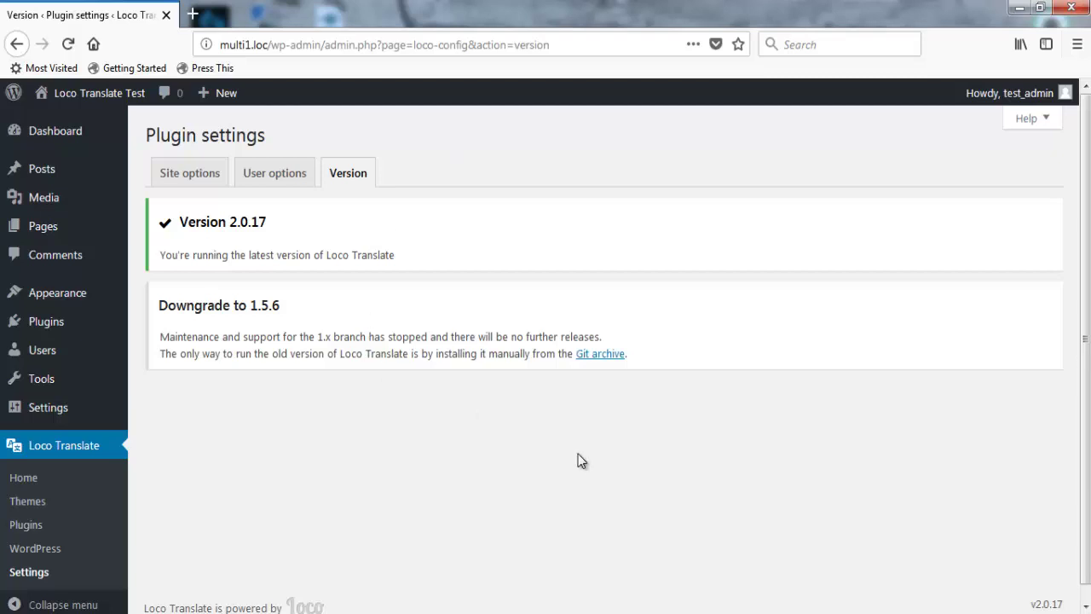
{"action": "left_click", "coordinate": [186, 175]}
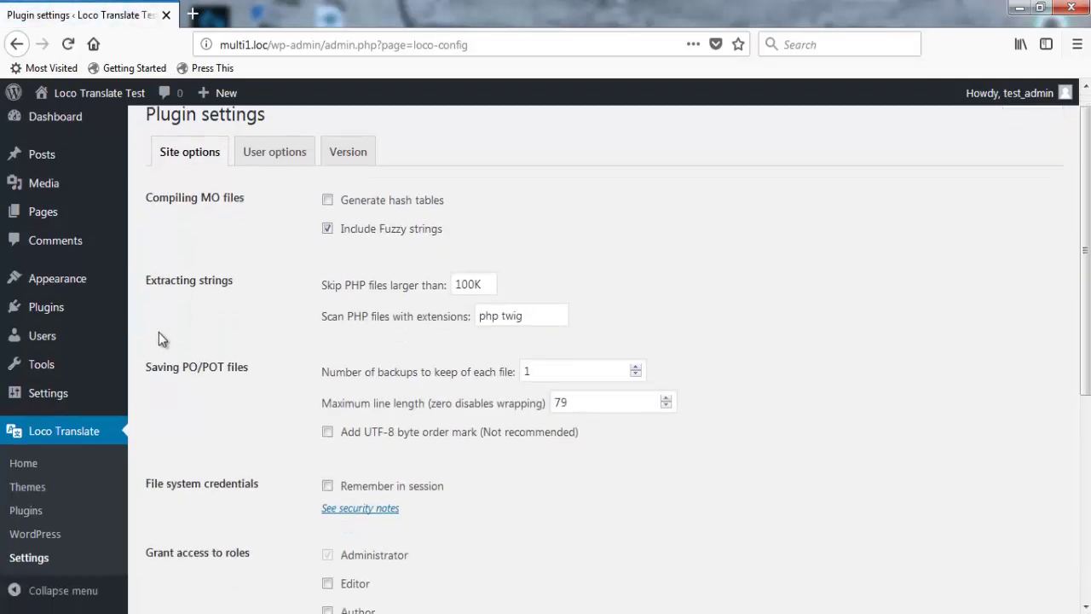
{"action": "scroll", "coordinate": [167, 350], "scroll_direction": "down", "scroll_amount": 3}
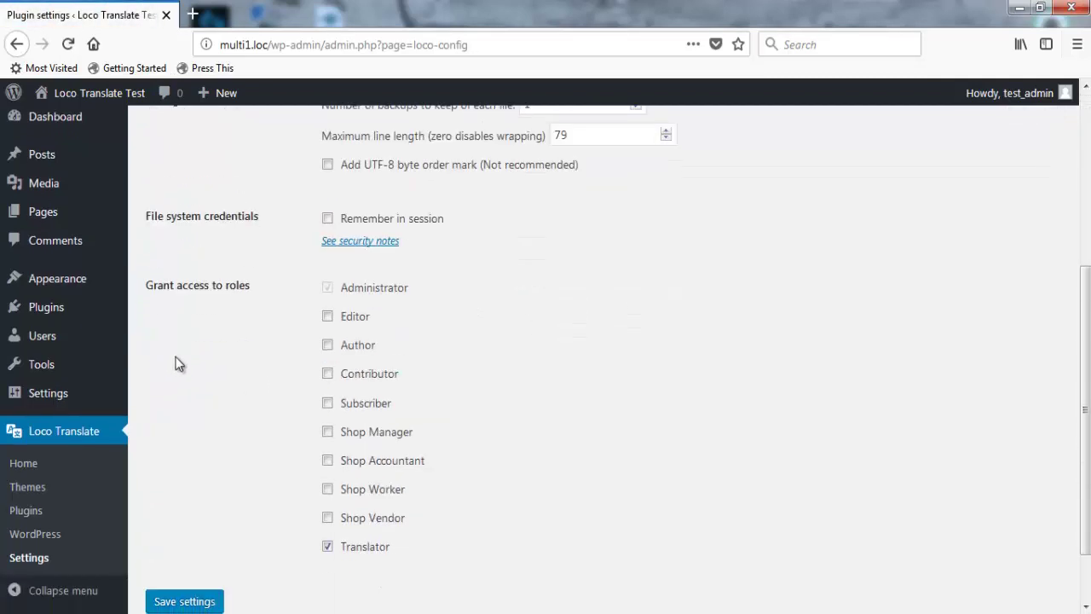
Open the wpDiscuz bundle among the translatable plugins and review the translation progress of its languages
{"action": "left_click", "coordinate": [19, 514]}
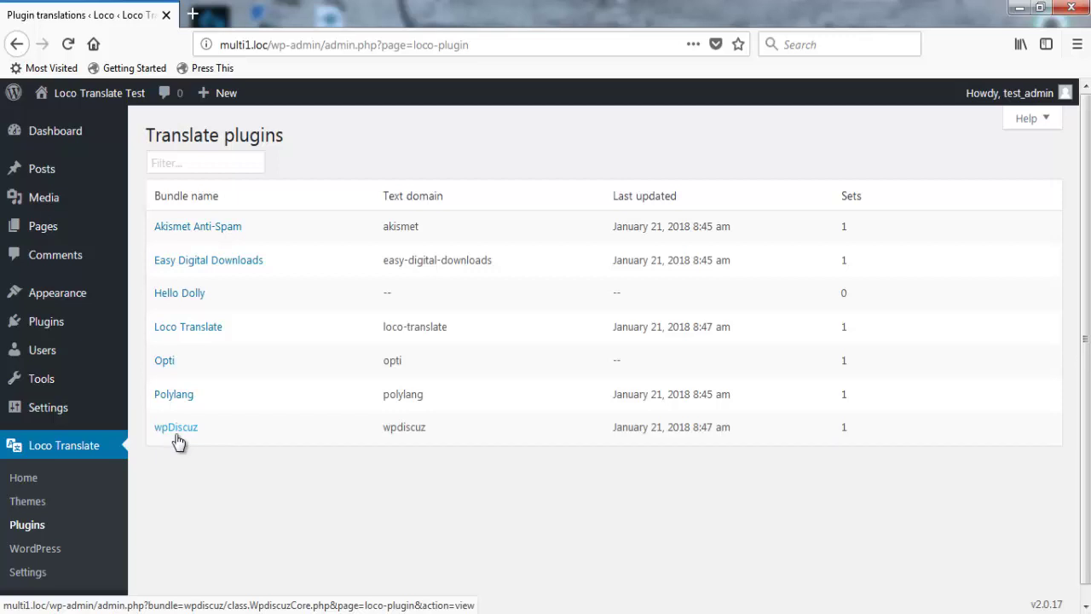
{"action": "left_click", "coordinate": [177, 437]}
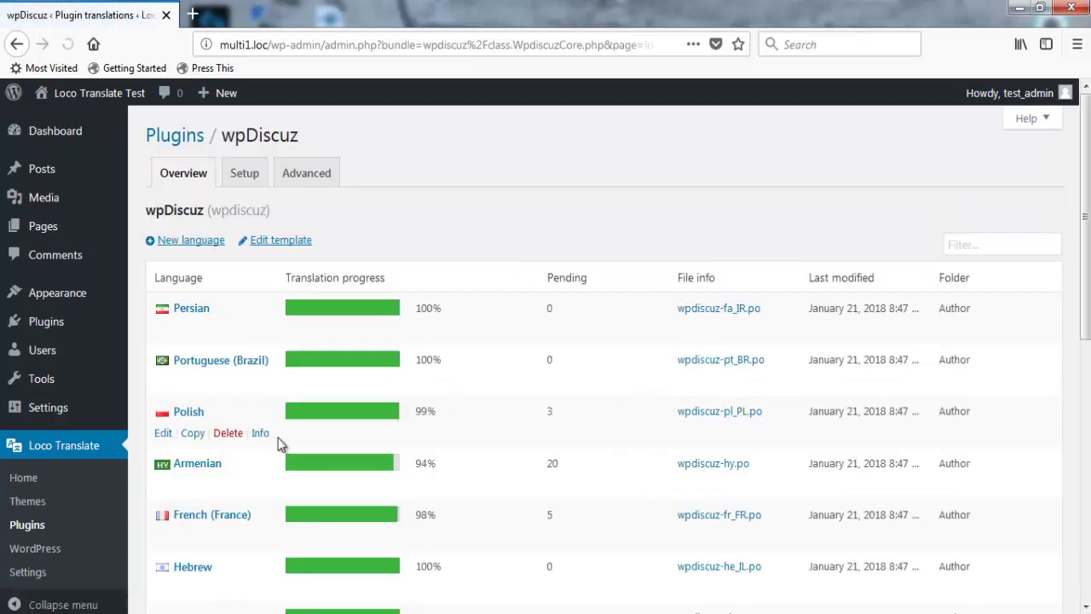
{"action": "scroll", "coordinate": [319, 349], "scroll_direction": "down", "scroll_amount": 10}
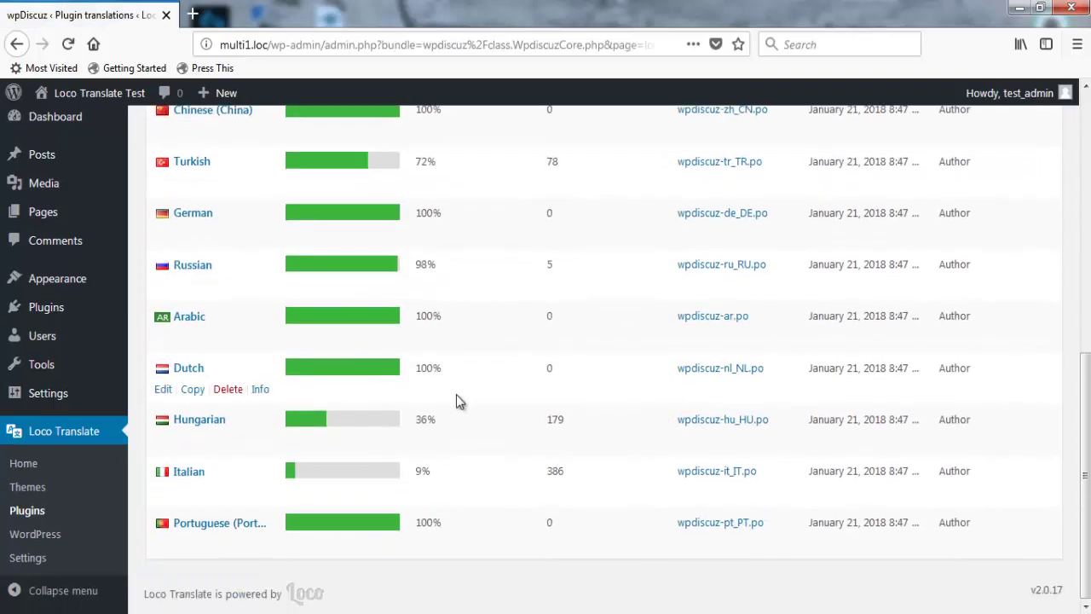
{"action": "scroll", "coordinate": [457, 396], "scroll_direction": "up", "scroll_amount": 5}
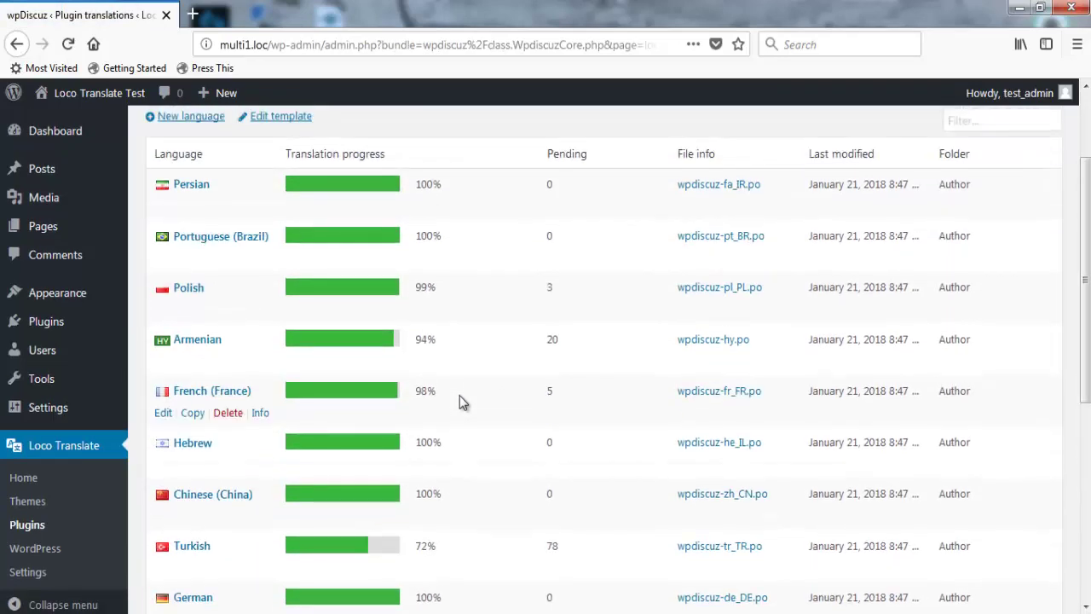
{"action": "scroll", "coordinate": [459, 396], "scroll_direction": "up", "scroll_amount": 2}
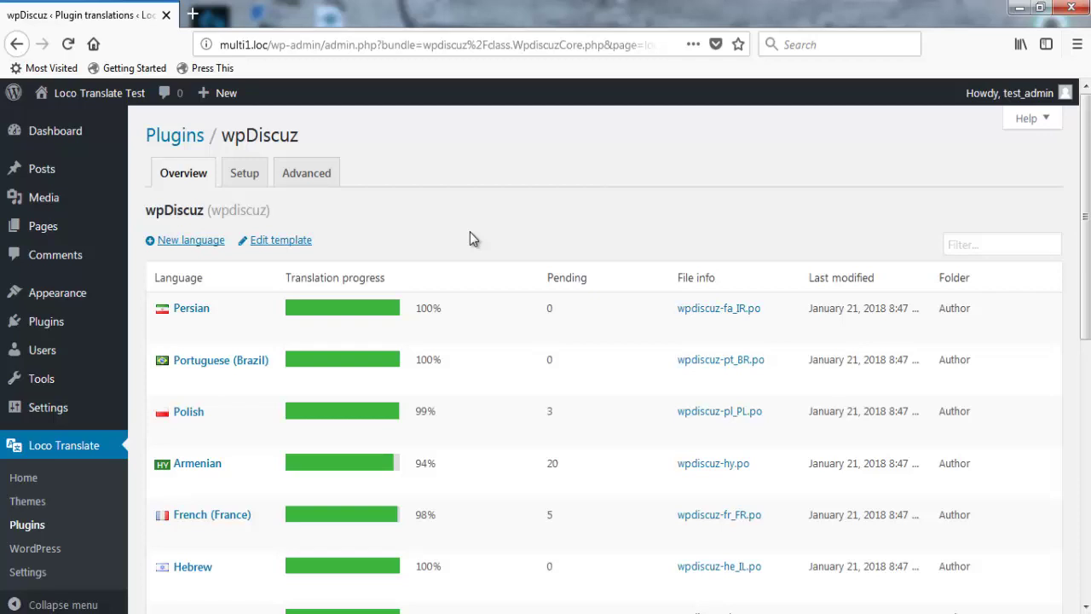
{"action": "scroll", "coordinate": [469, 231], "scroll_direction": "down", "scroll_amount": 10}
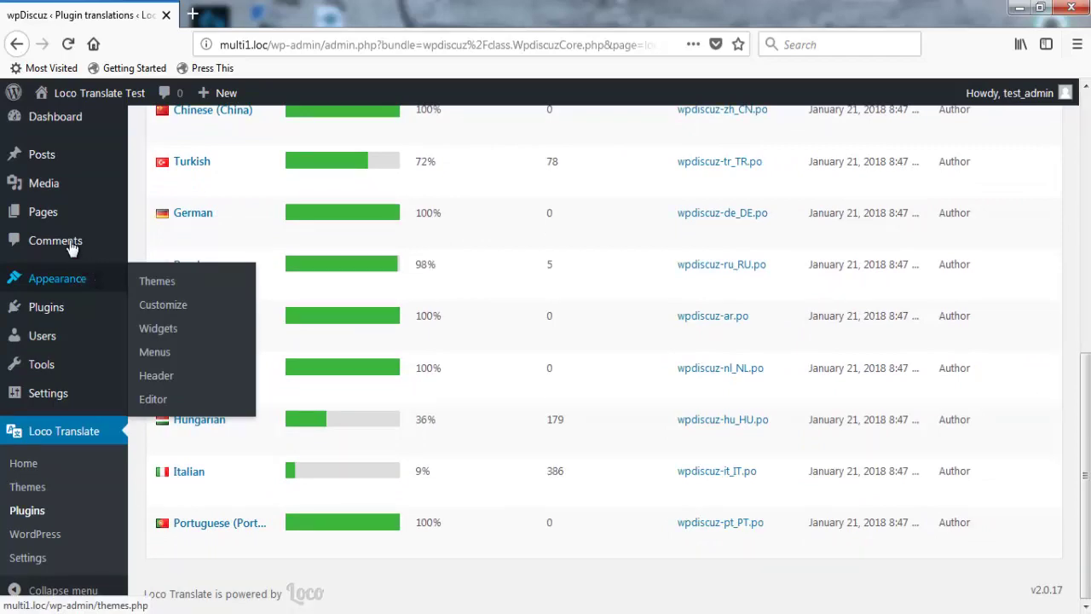
Open the Loco Translate Test site's front page in a new browser tab and look through it
{"action": "middle_click", "coordinate": [51, 93]}
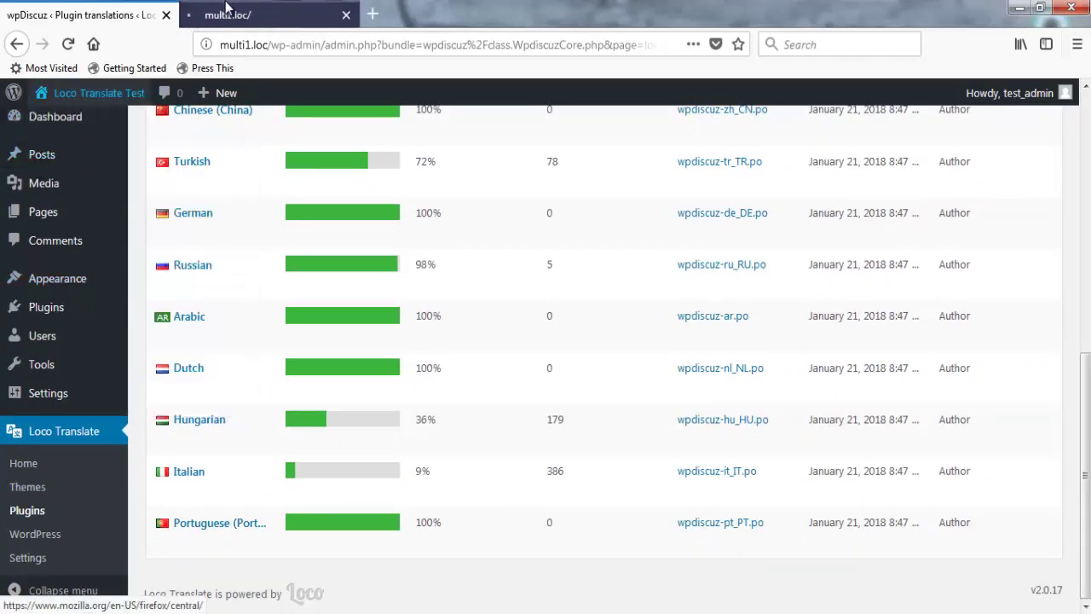
{"action": "left_click", "coordinate": [226, 14]}
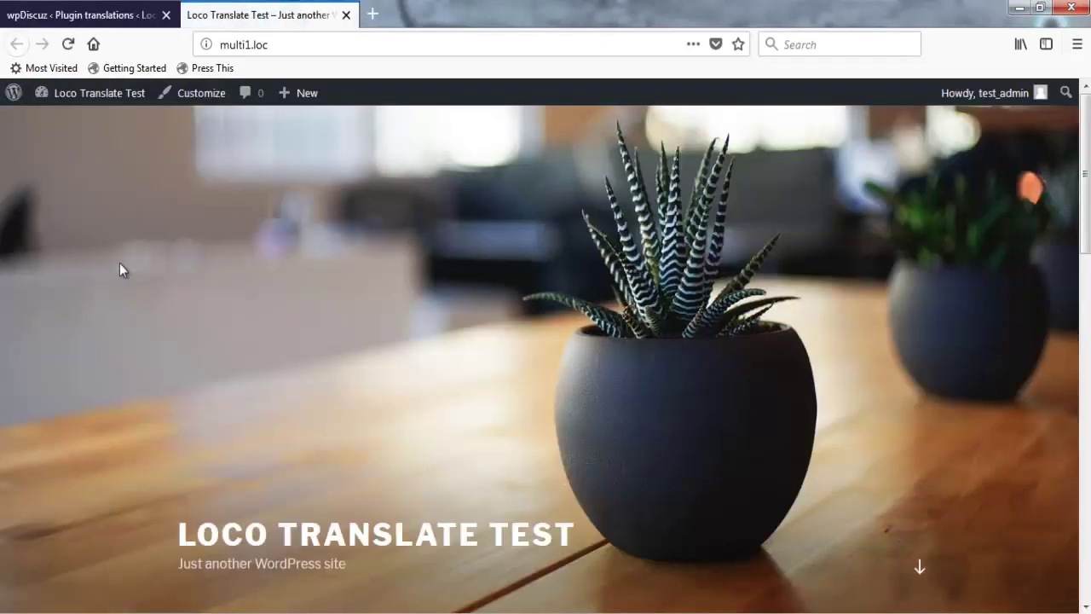
{"action": "scroll", "coordinate": [120, 264], "scroll_direction": "down", "scroll_amount": 10}
{"action": "scroll", "coordinate": [119, 268], "scroll_direction": "up", "scroll_amount": 10}
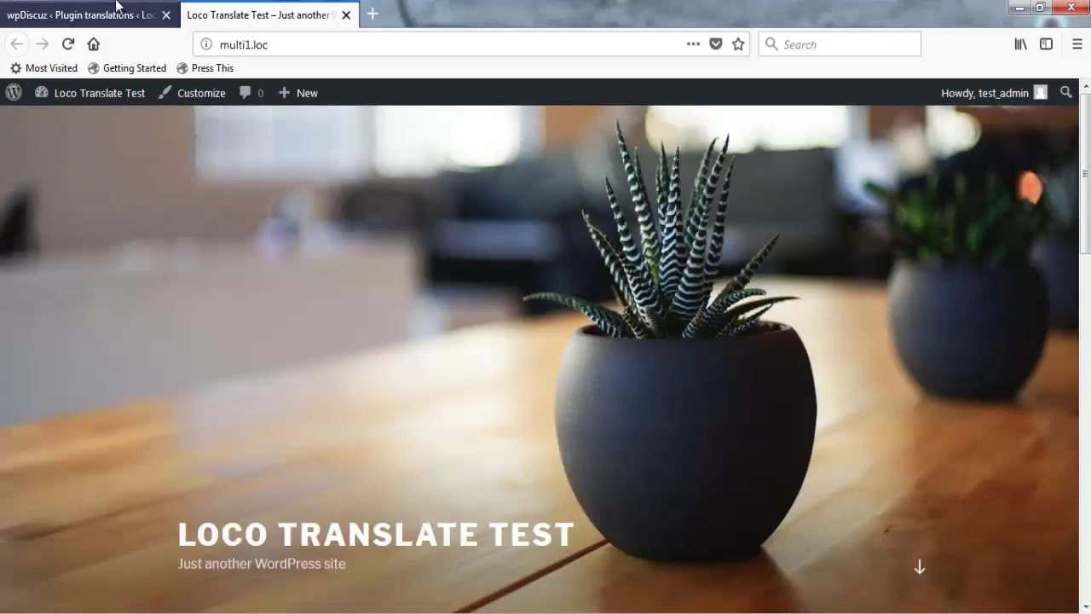
Set the WordPress site language to Български in the general settings and save the changes
{"action": "left_click", "coordinate": [116, 6]}
{"action": "mouse_move", "coordinate": [81, 397]}
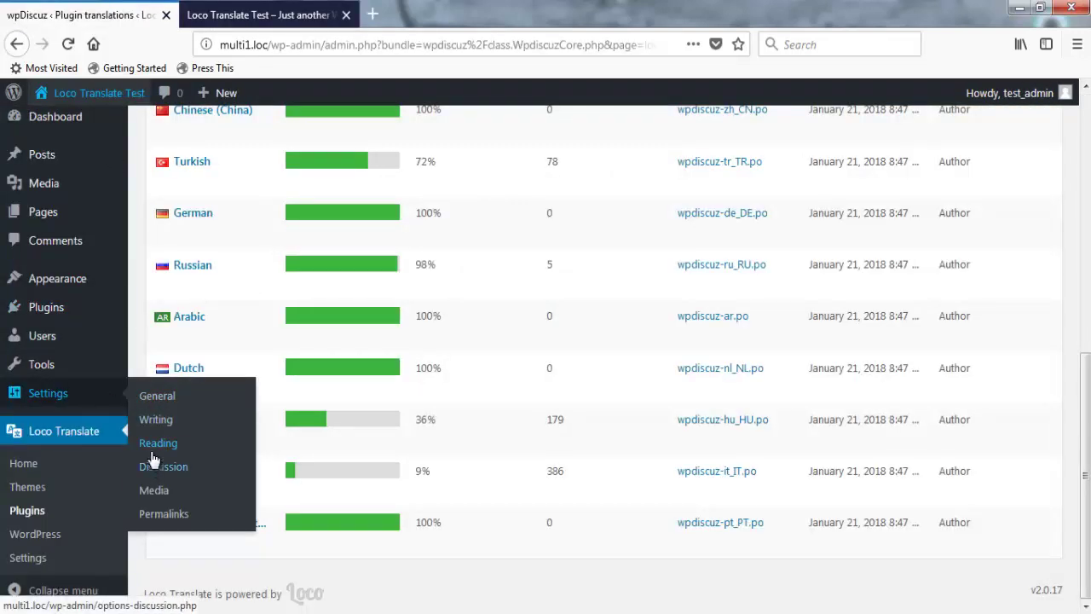
{"action": "left_click", "coordinate": [153, 397]}
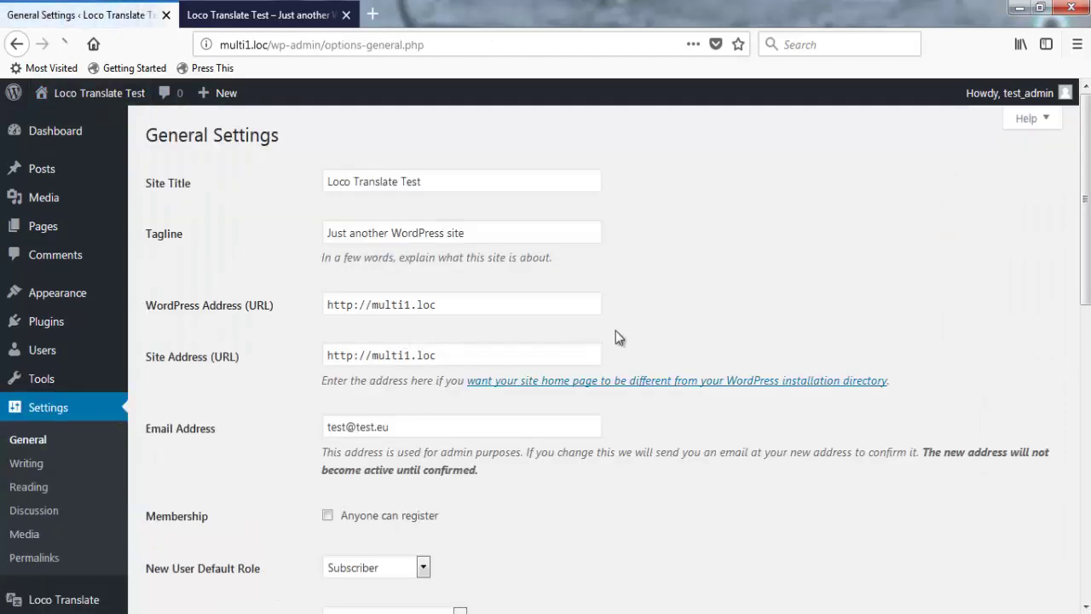
{"action": "scroll", "coordinate": [663, 292], "scroll_direction": "down", "scroll_amount": 8}
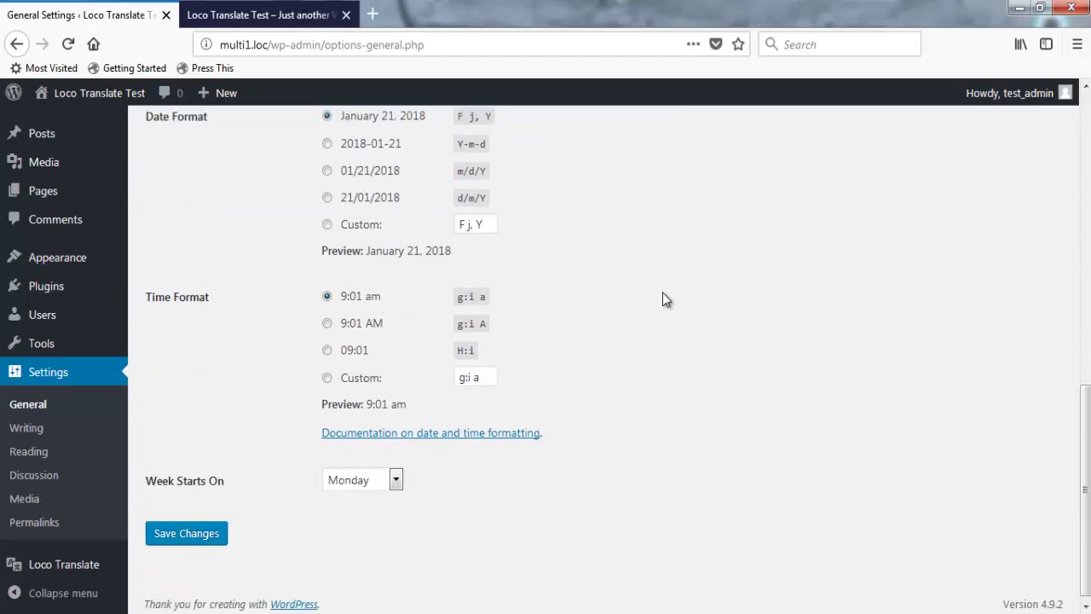
{"action": "scroll", "coordinate": [663, 293], "scroll_direction": "up", "scroll_amount": 7}
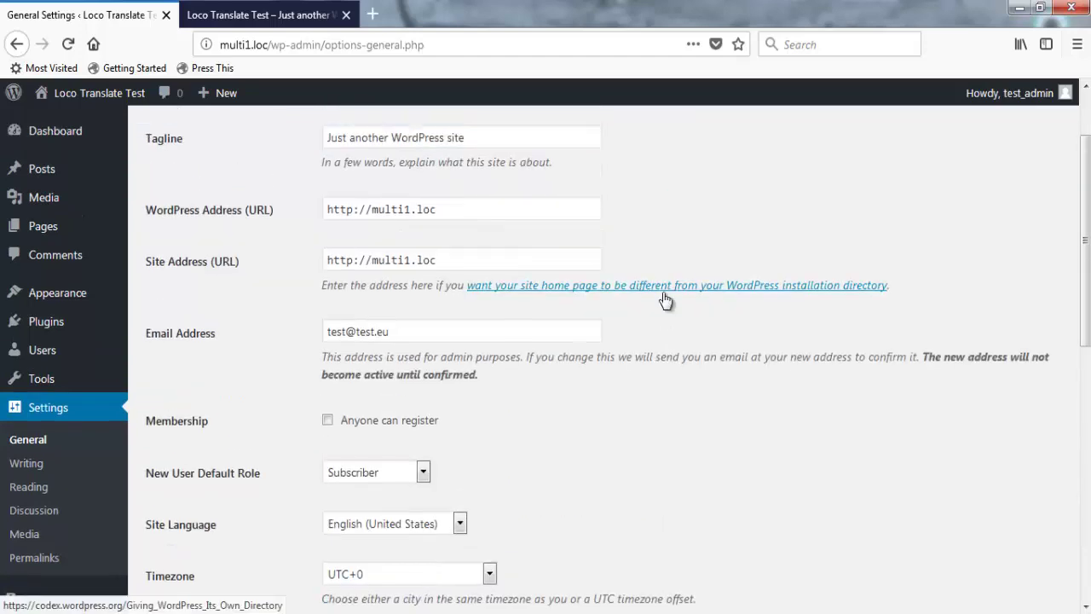
{"action": "left_click", "coordinate": [392, 523]}
{"action": "left_click", "coordinate": [366, 156]}
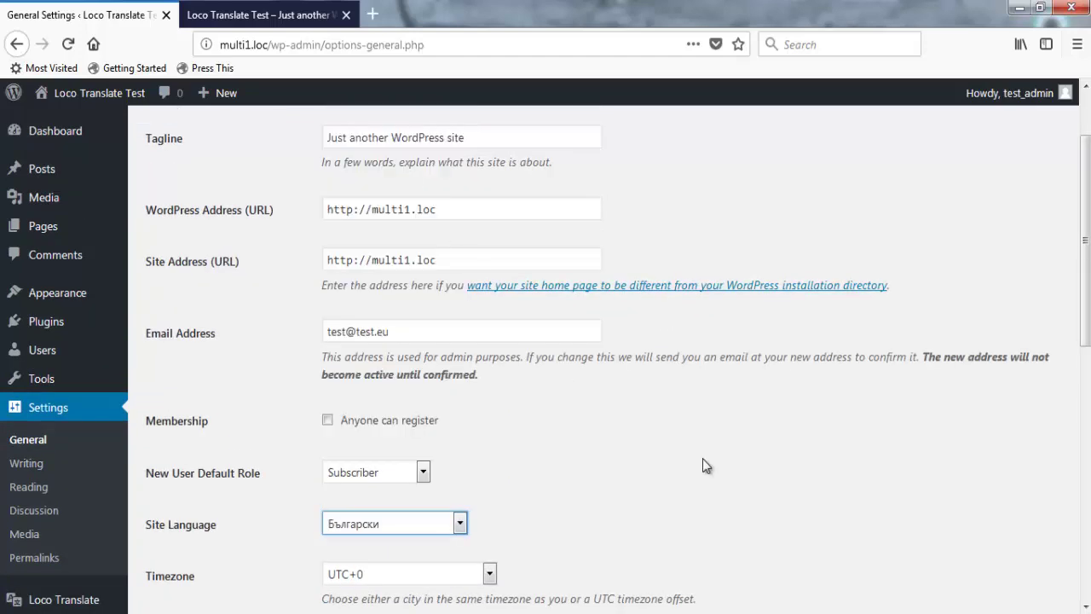
{"action": "scroll", "coordinate": [719, 490], "scroll_direction": "down", "scroll_amount": 7}
{"action": "left_click", "coordinate": [168, 535]}
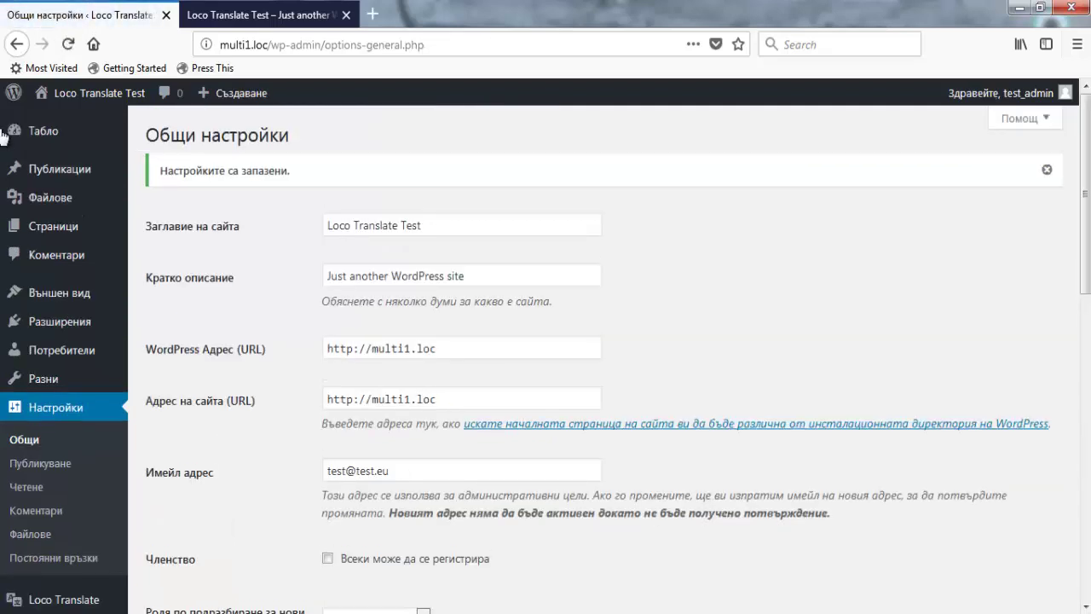
Open the Hello World 2 post on the live site and examine the language of its texts and wpDiscuz comment form
{"action": "left_click", "coordinate": [85, 93]}
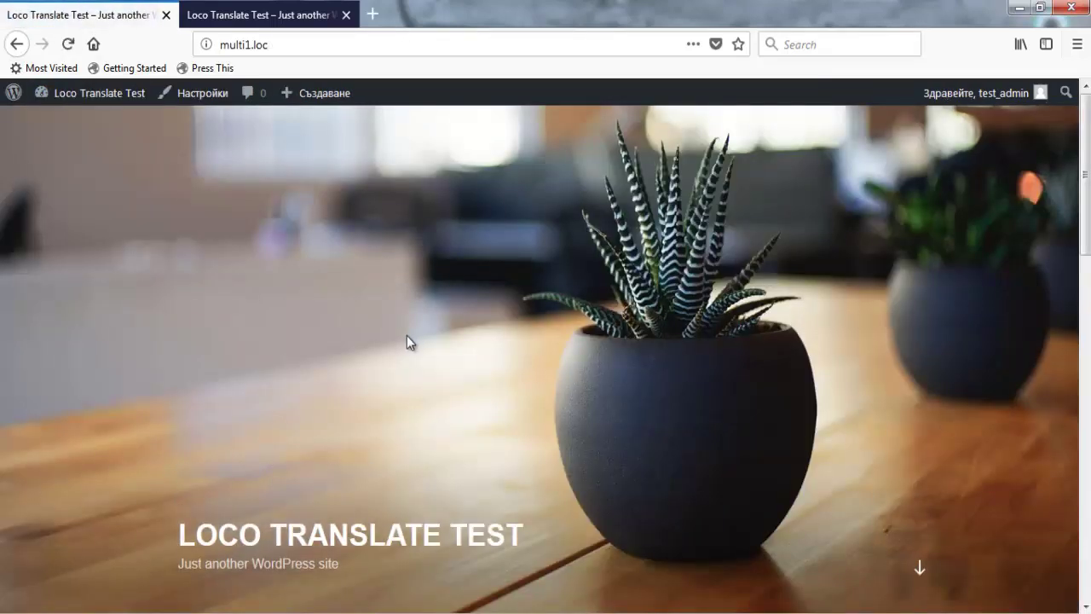
{"action": "scroll", "coordinate": [406, 341], "scroll_direction": "down", "scroll_amount": 5}
{"action": "left_click", "coordinate": [247, 385]}
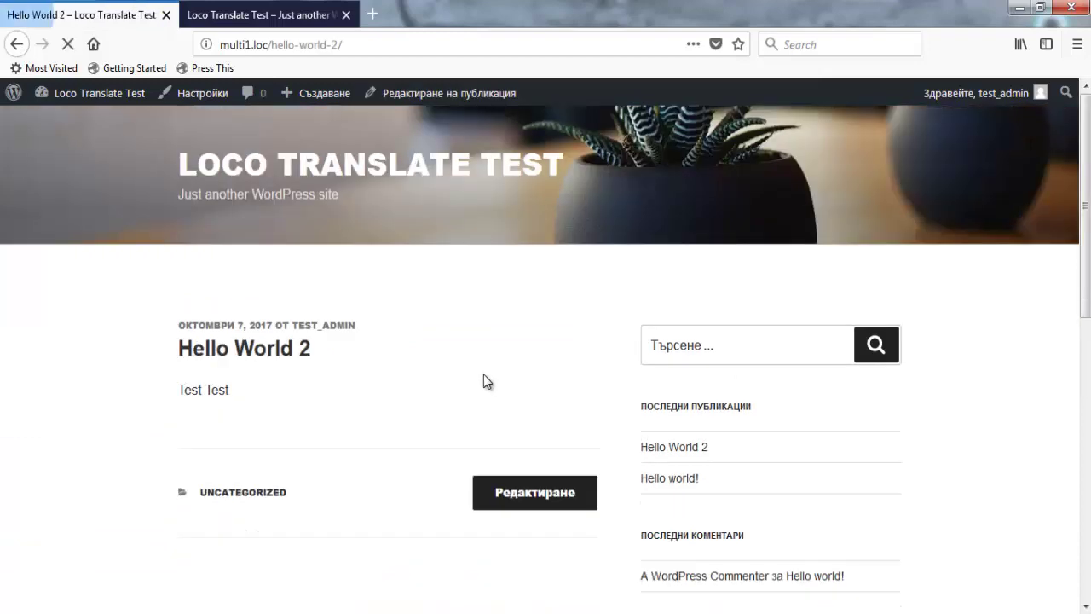
{"action": "scroll", "coordinate": [127, 388], "scroll_direction": "down", "scroll_amount": 3}
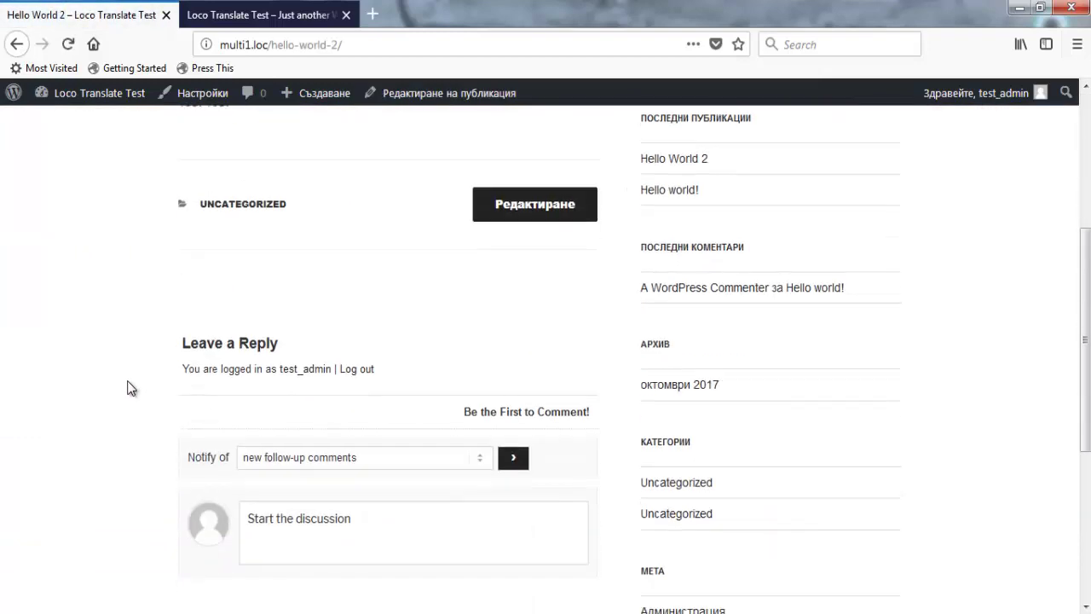
{"action": "scroll", "coordinate": [129, 384], "scroll_direction": "down", "scroll_amount": 2}
{"action": "scroll", "coordinate": [165, 389], "scroll_direction": "up", "scroll_amount": 3}
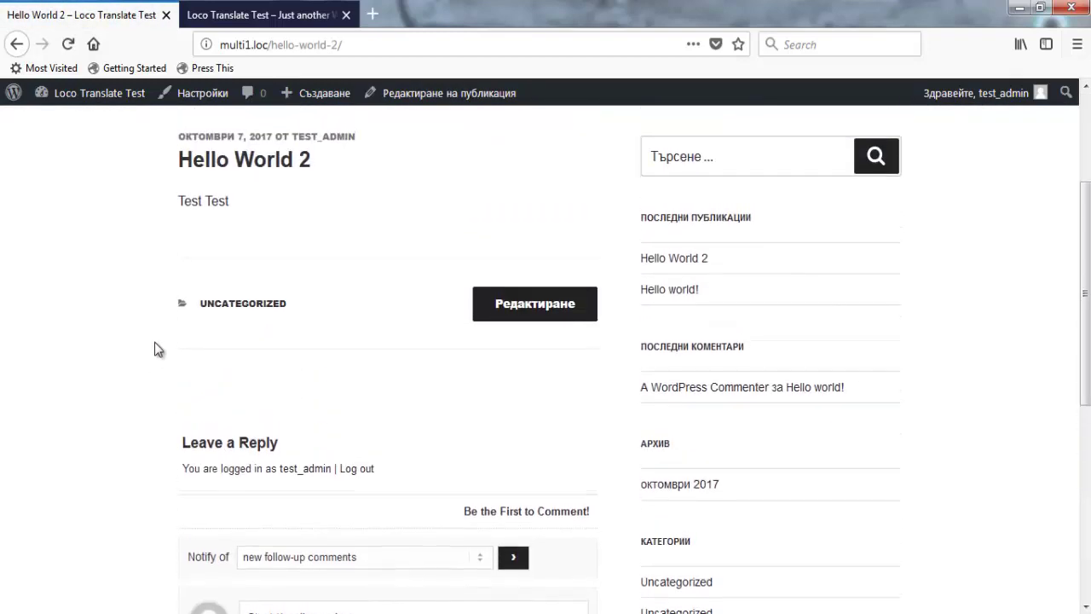
{"action": "scroll", "coordinate": [155, 342], "scroll_direction": "up", "scroll_amount": 3}
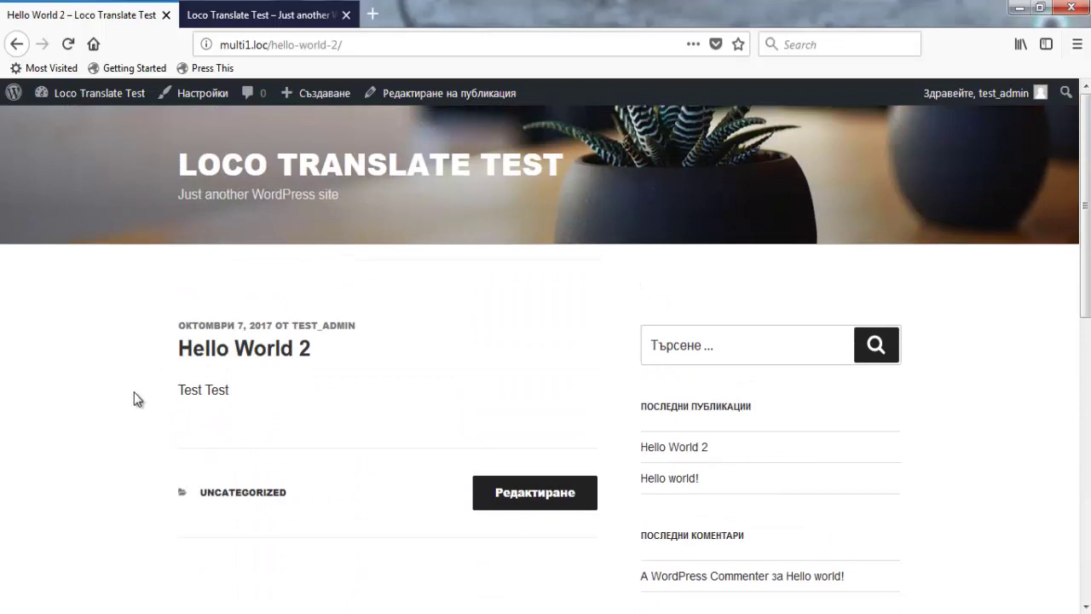
{"action": "scroll", "coordinate": [133, 395], "scroll_direction": "down", "scroll_amount": 5}
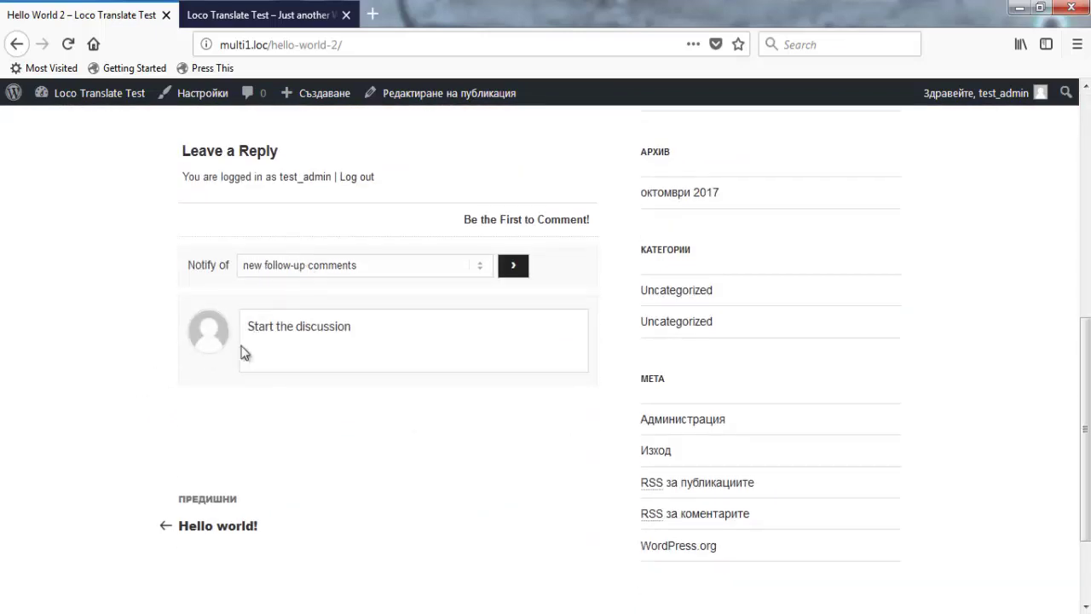
{"action": "left_click", "coordinate": [316, 338]}
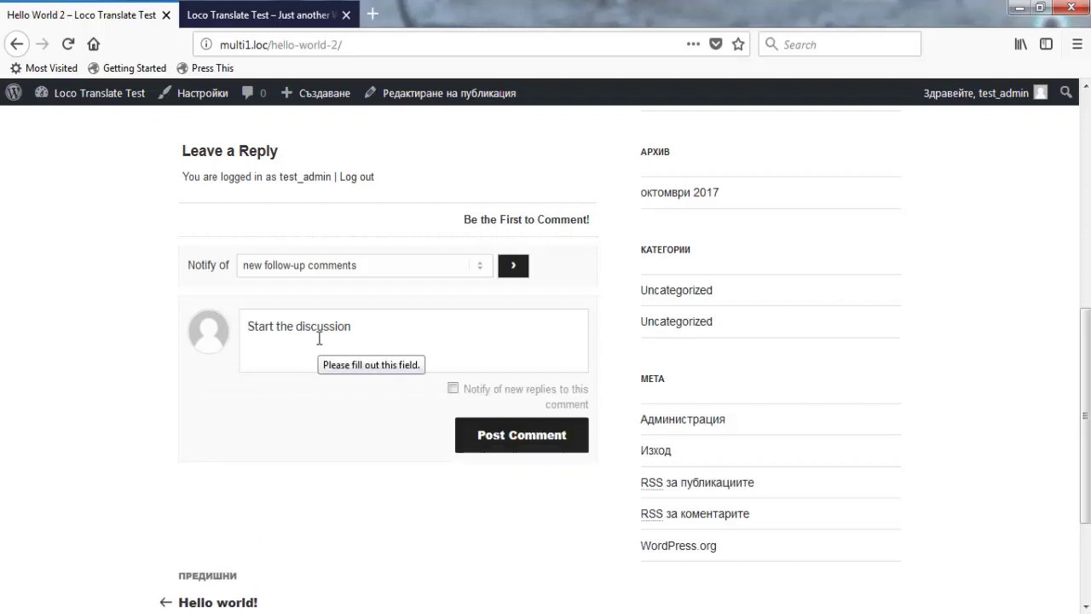
{"action": "scroll", "coordinate": [89, 338], "scroll_direction": "up", "scroll_amount": 10}
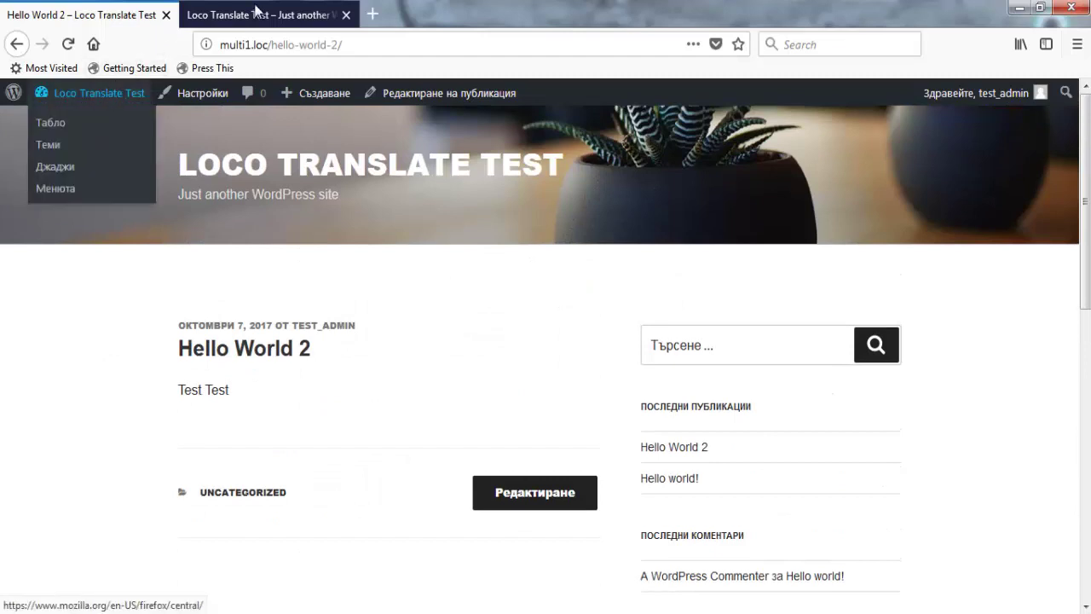
Close the spare site tab and open the wpDiscuz bundle among Loco Translate's plugins from the dashboard
{"action": "left_click", "coordinate": [349, 15]}
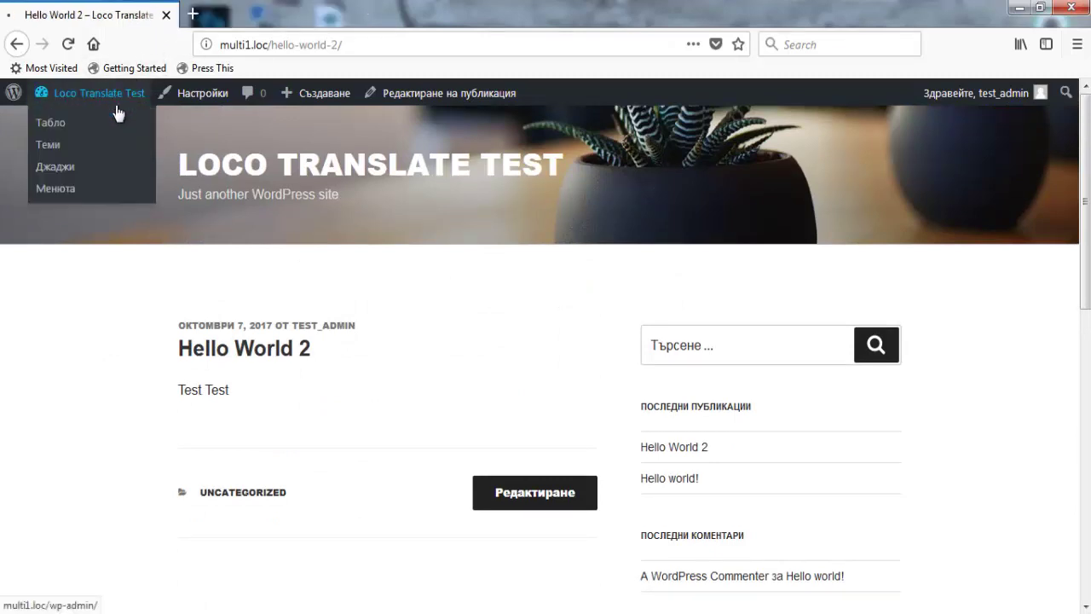
{"action": "left_click", "coordinate": [114, 114]}
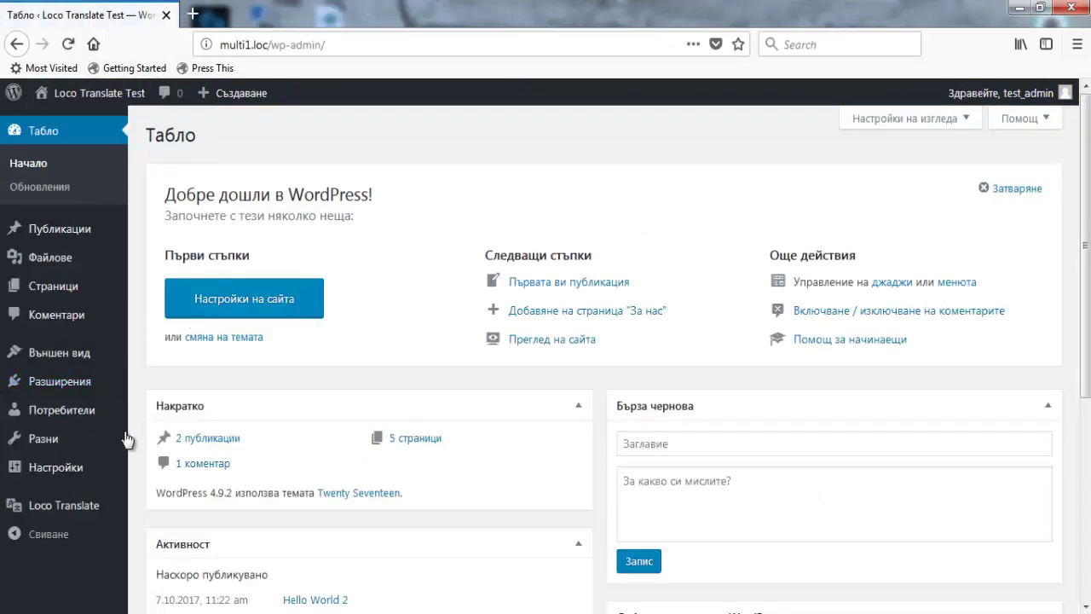
{"action": "mouse_move", "coordinate": [68, 509]}
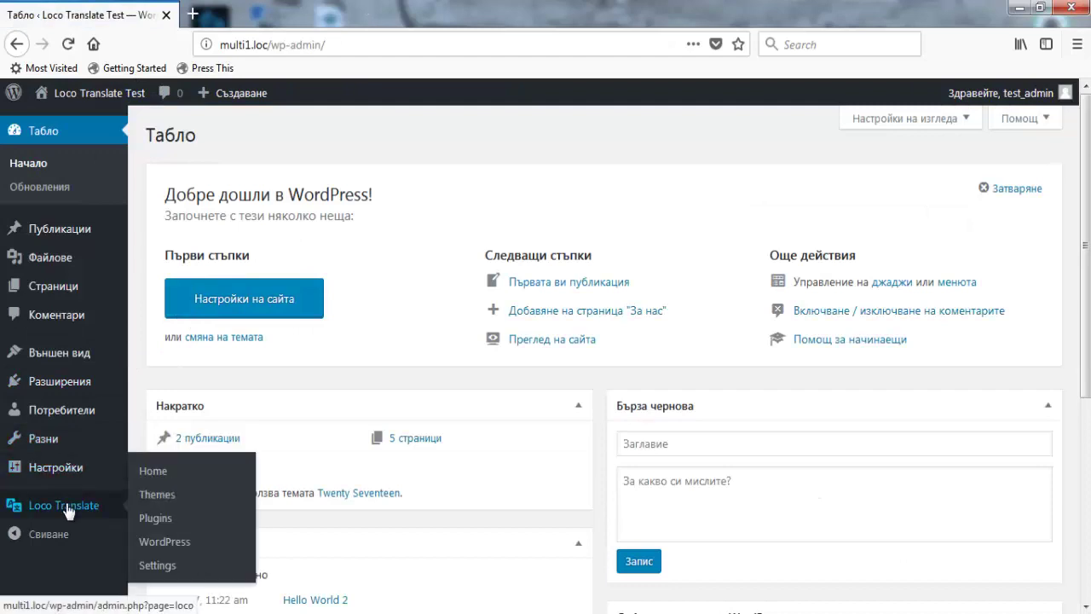
{"action": "left_click", "coordinate": [153, 518]}
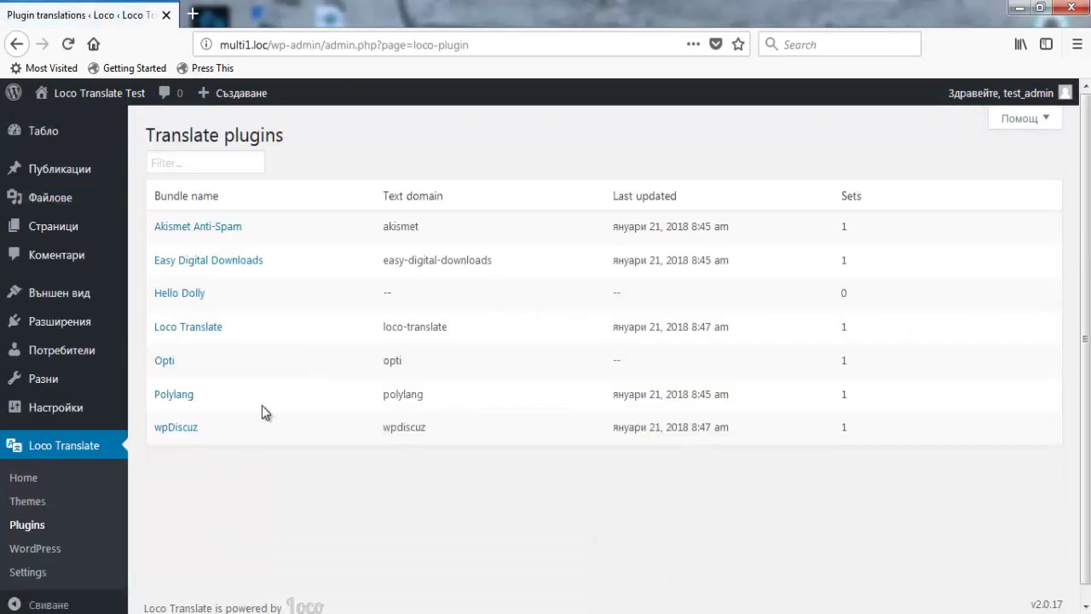
{"action": "left_click", "coordinate": [173, 428]}
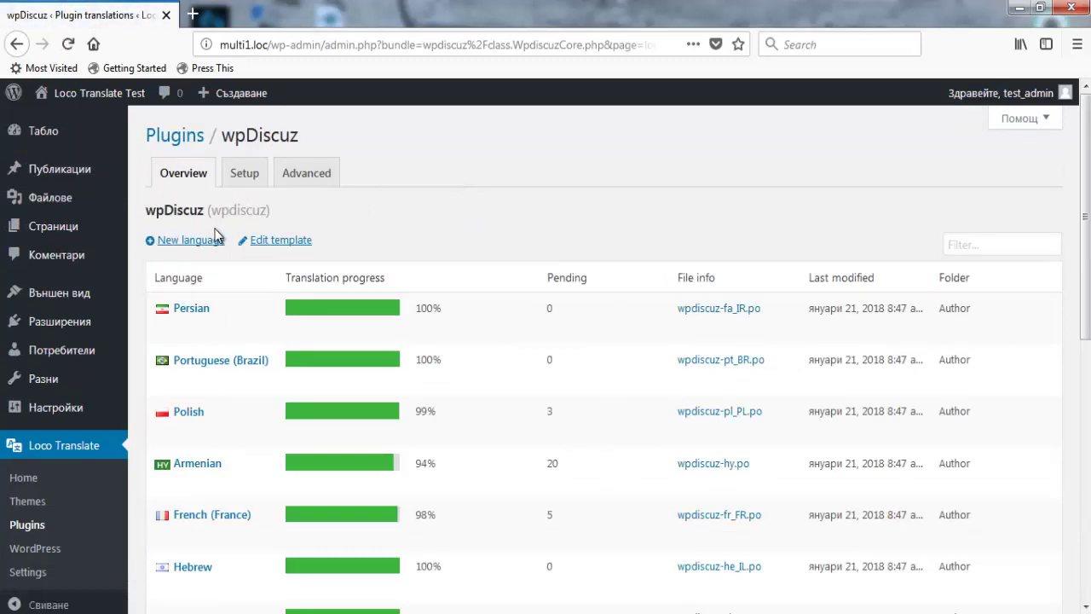
Start a new language for wpDiscuz and choose Bulgarian as its WordPress language
{"action": "left_click", "coordinate": [181, 240]}
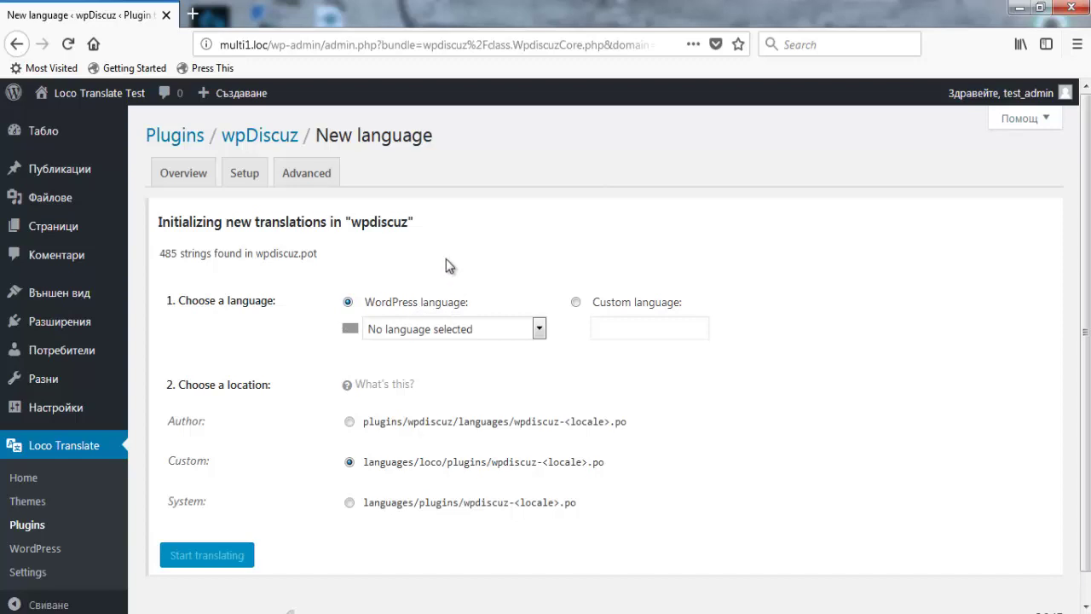
{"action": "left_click", "coordinate": [580, 303]}
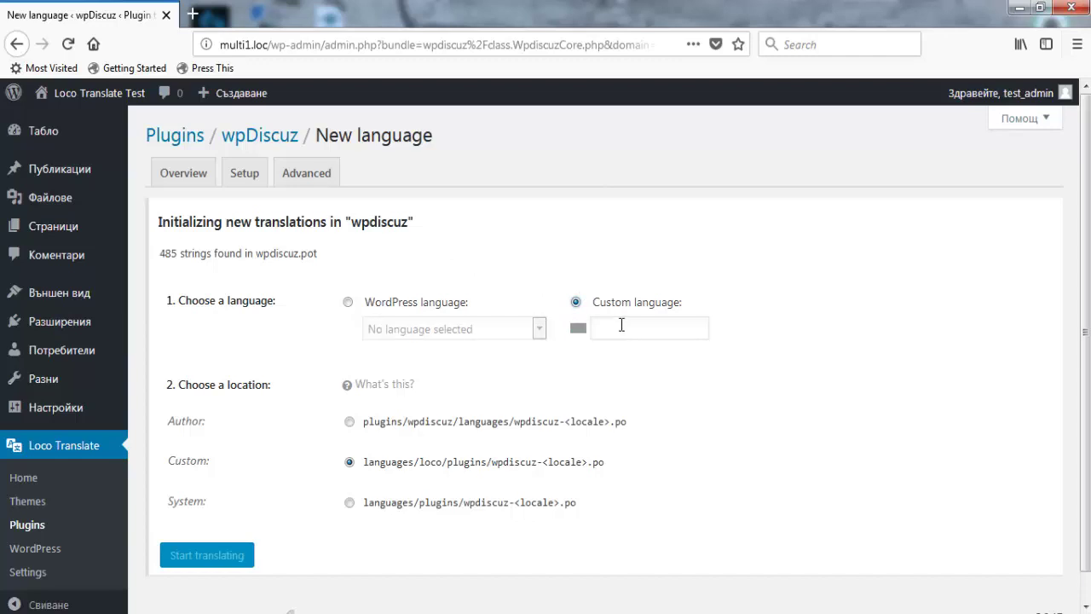
{"action": "left_click", "coordinate": [367, 306]}
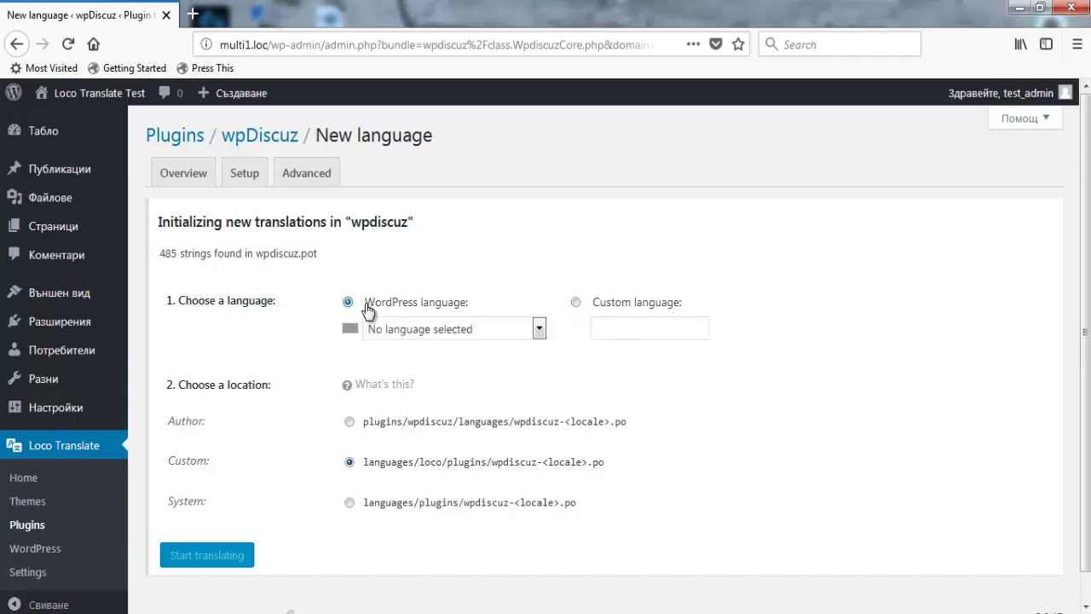
{"action": "left_click", "coordinate": [437, 330]}
{"action": "left_click", "coordinate": [397, 412]}
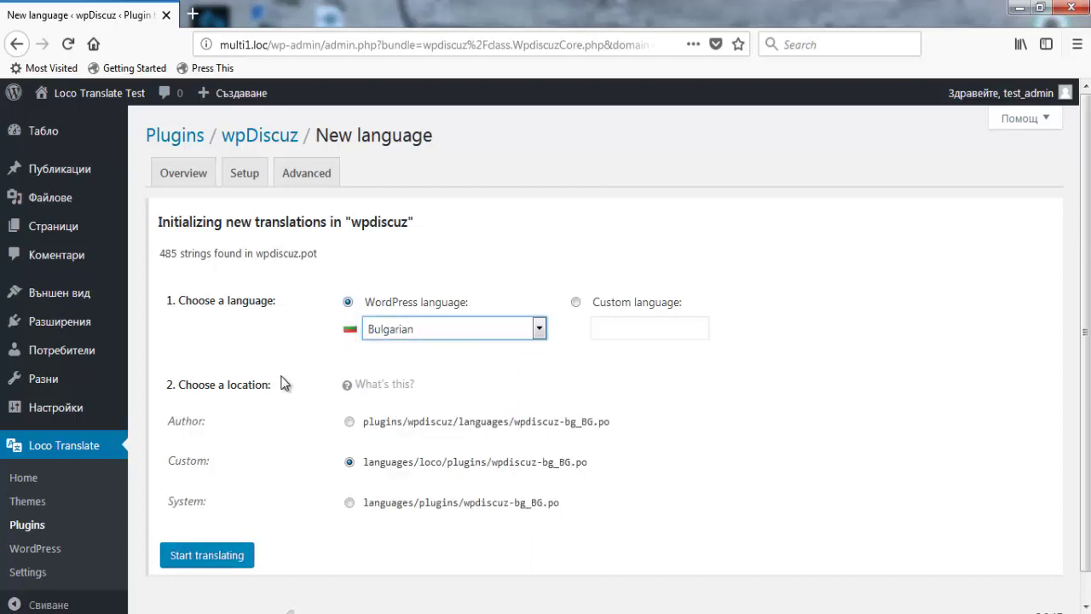
Consult the help on file locations and start translating with the Custom location languages/loco/plugins/wpdiscuz-bg_BG.po
{"action": "scroll", "coordinate": [283, 383], "scroll_direction": "down", "scroll_amount": 1}
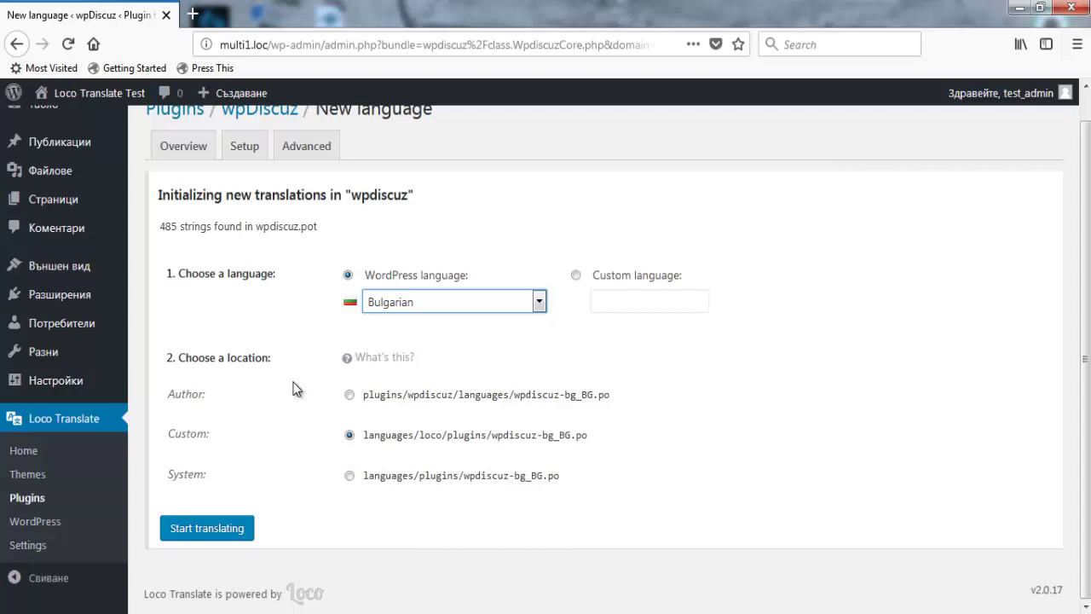
{"action": "left_click", "coordinate": [349, 357]}
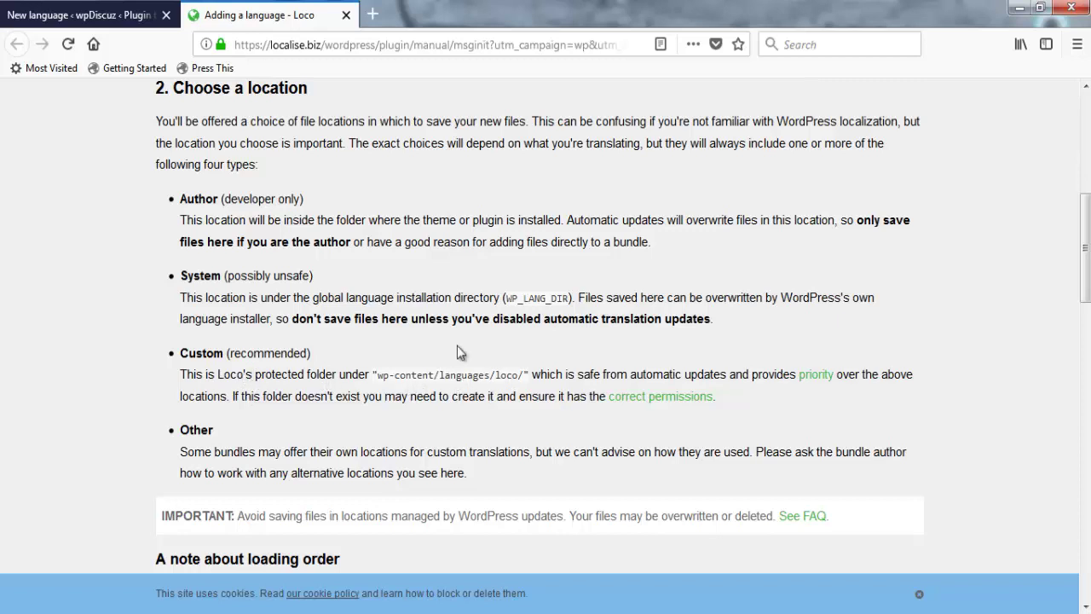
{"action": "left_click", "coordinate": [346, 14]}
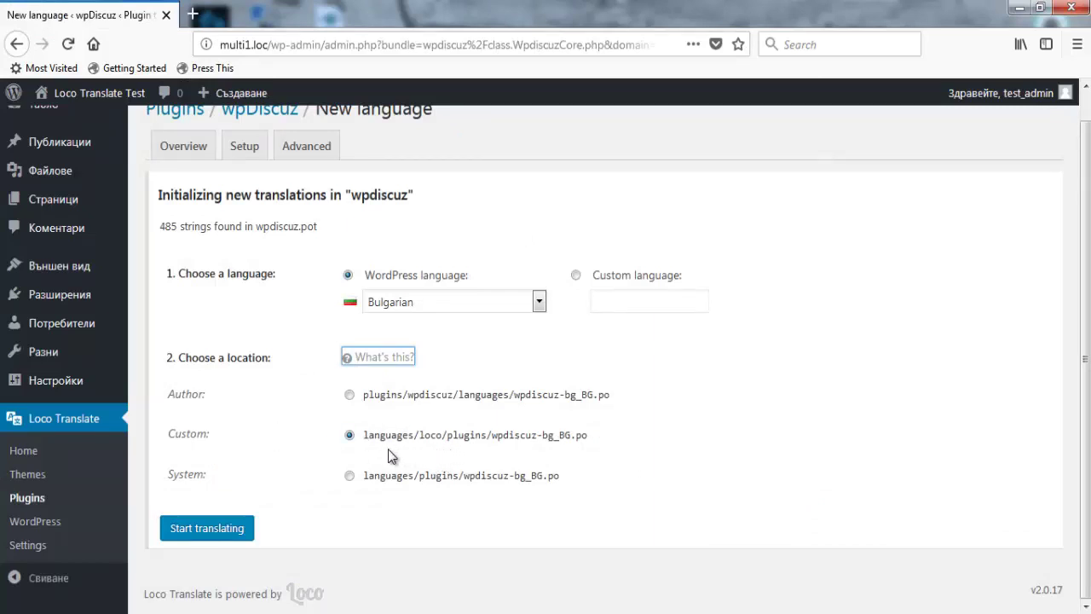
{"action": "left_click", "coordinate": [213, 533]}
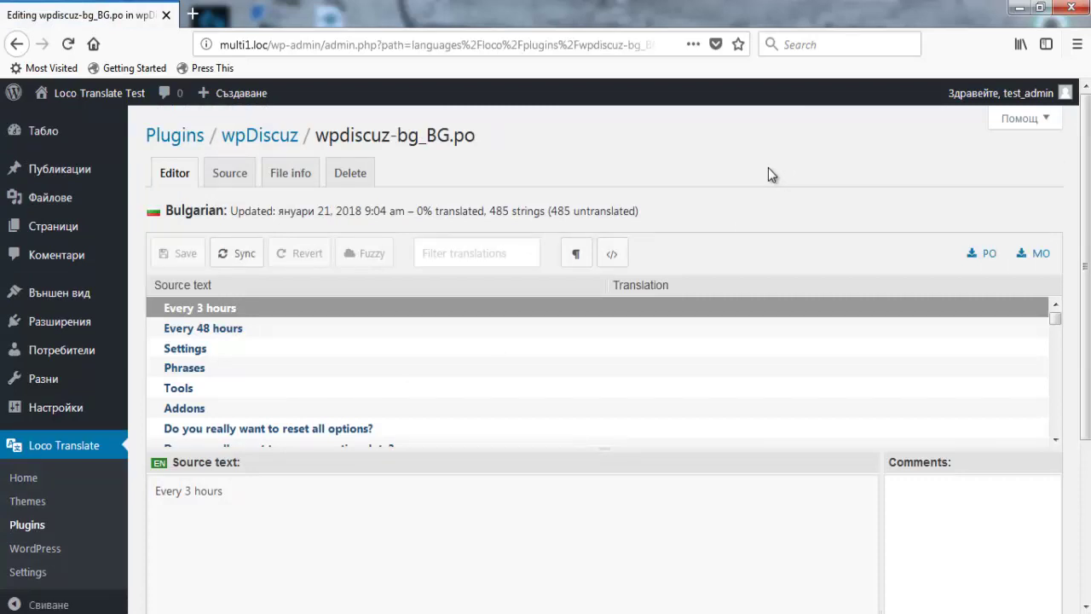
Review the source code, file information and delete confirmation pages of wpdiscuz-bg_BG.po
{"action": "left_click", "coordinate": [226, 183]}
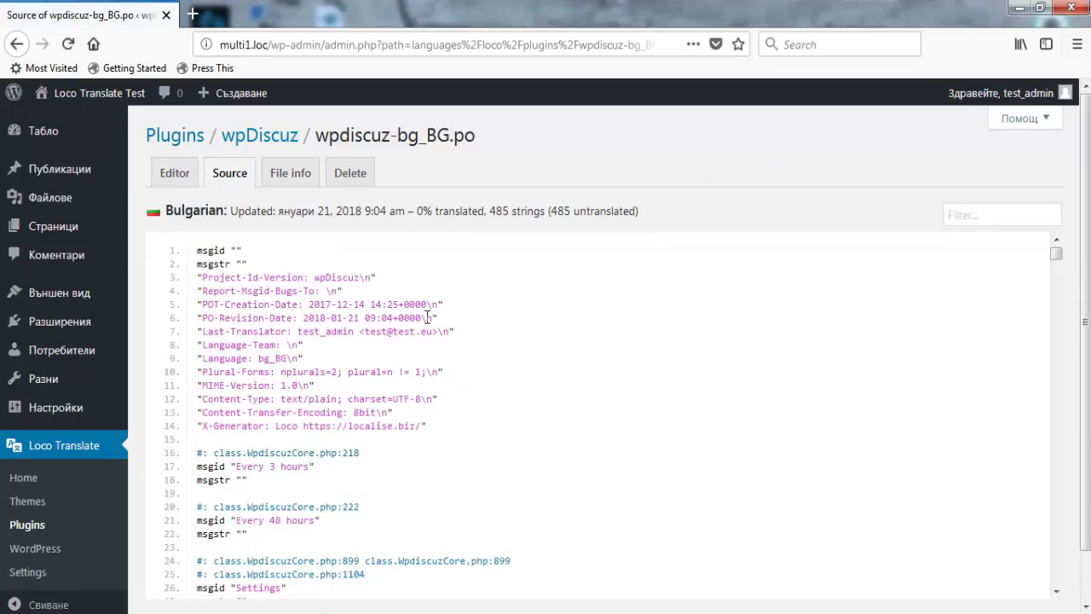
{"action": "left_click", "coordinate": [277, 175]}
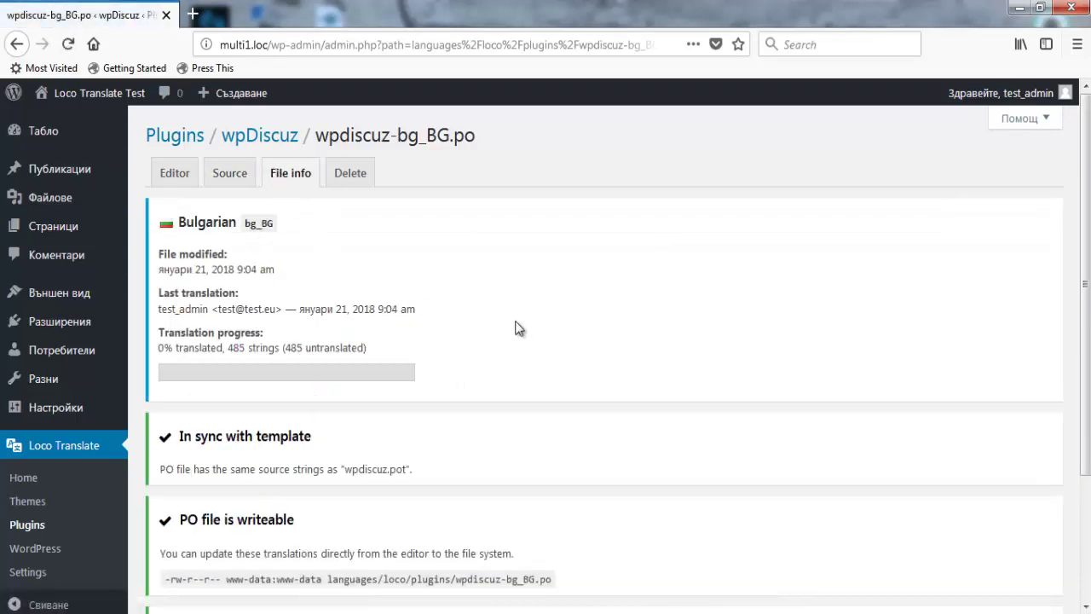
{"action": "scroll", "coordinate": [518, 328], "scroll_direction": "down", "scroll_amount": 3}
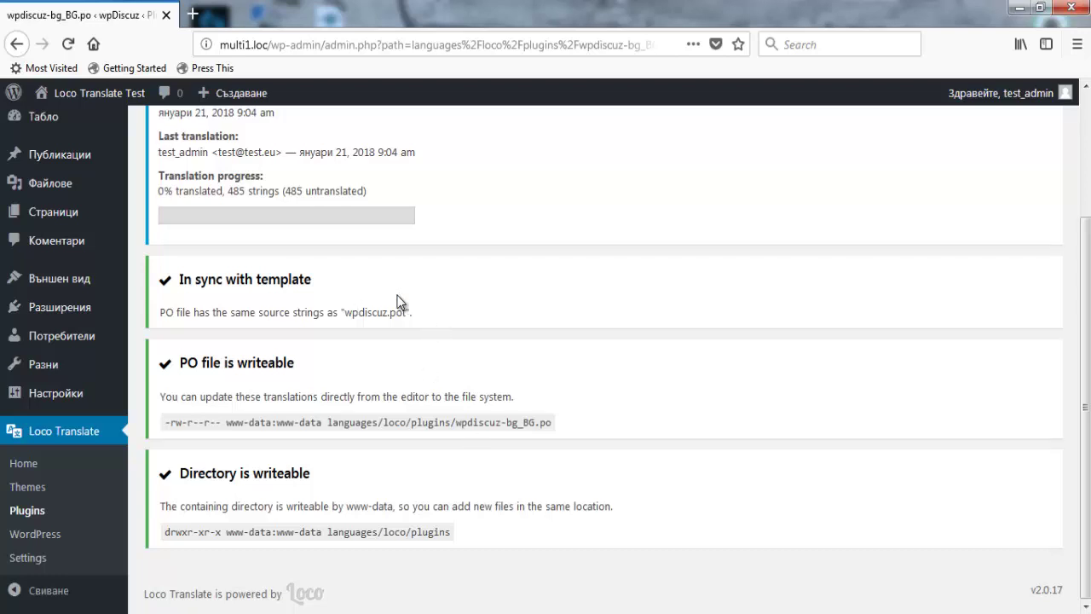
{"action": "scroll", "coordinate": [396, 300], "scroll_direction": "up", "scroll_amount": 3}
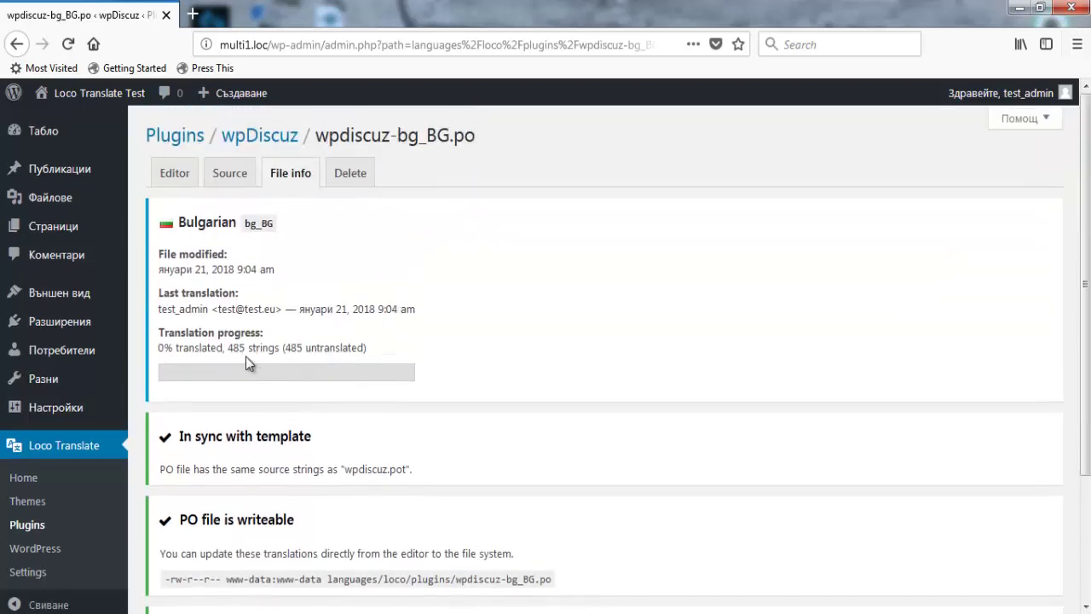
{"action": "left_click", "coordinate": [357, 174]}
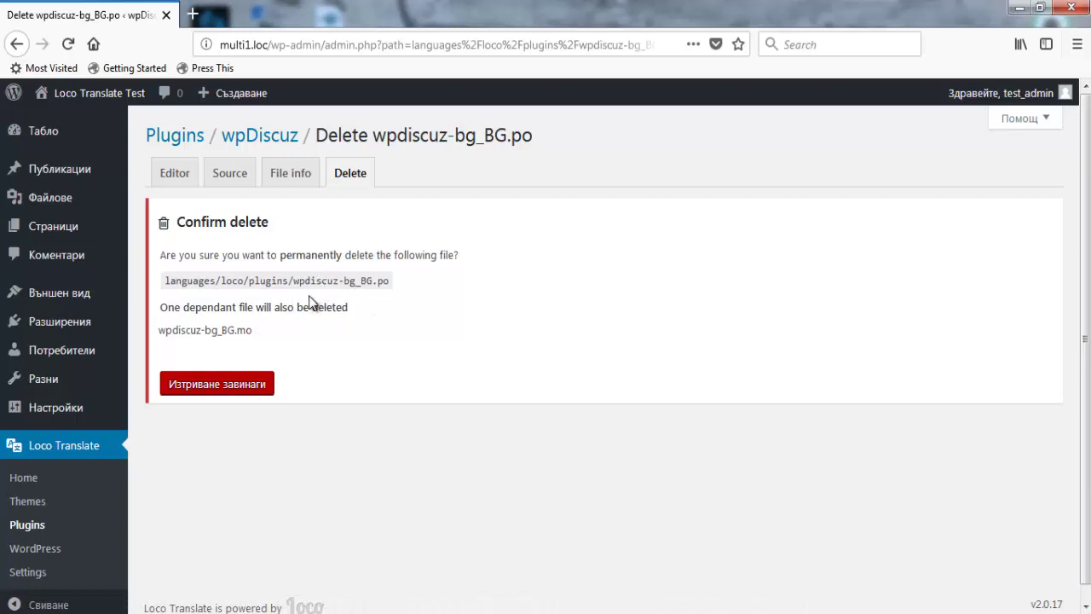
Return to the editor of wpdiscuz-bg_BG.po and examine its string list, source text, translation and comments areas
{"action": "left_click", "coordinate": [169, 172]}
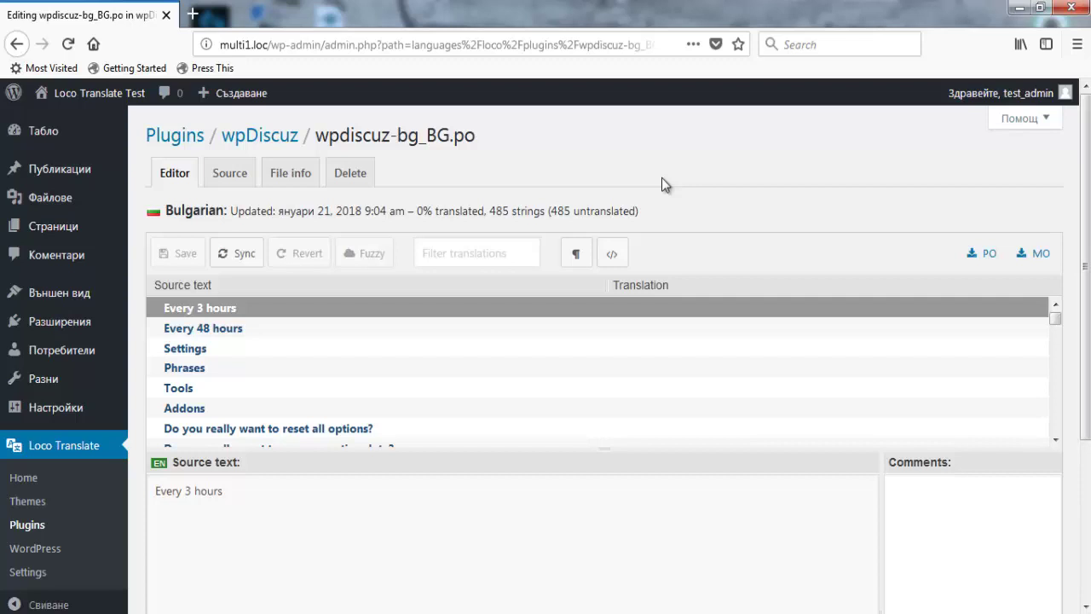
{"action": "scroll", "coordinate": [779, 159], "scroll_direction": "down", "scroll_amount": 3}
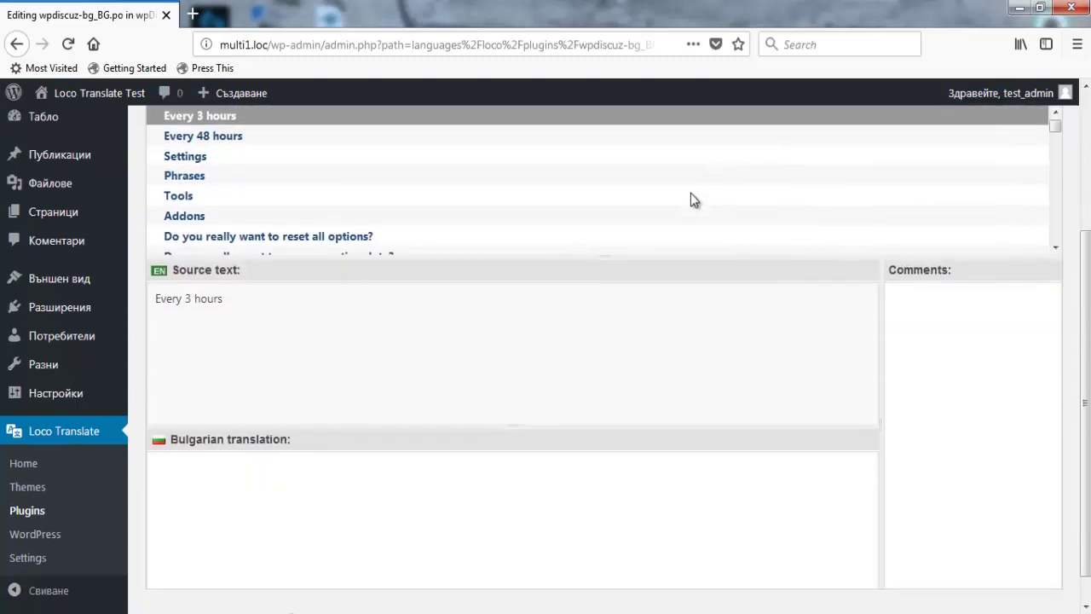
{"action": "scroll", "coordinate": [691, 200], "scroll_direction": "up", "scroll_amount": 1}
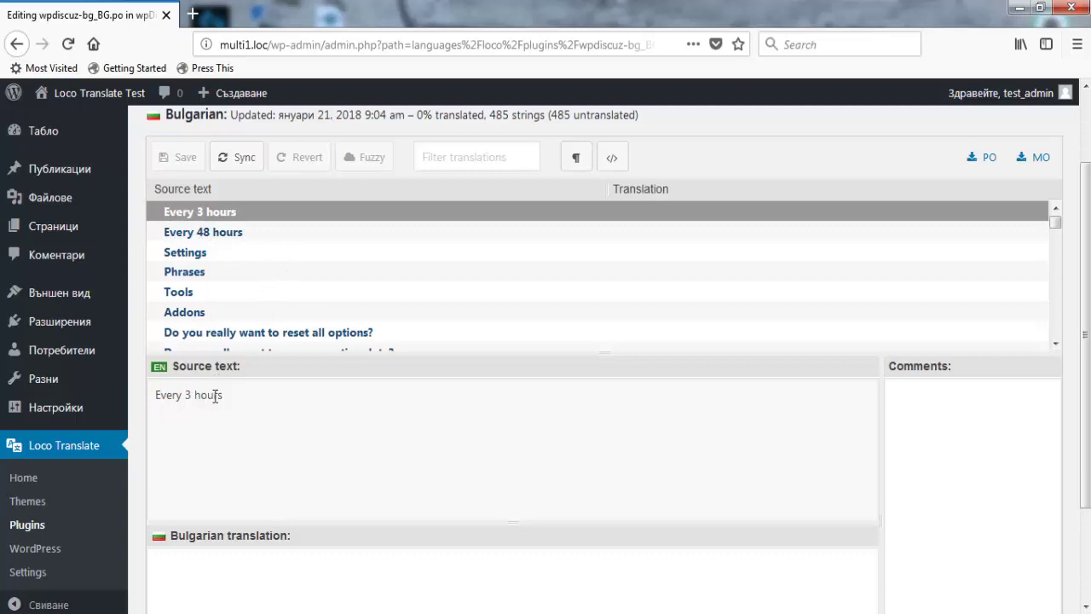
Enter "На всеки 3 часа" as the Bulgarian translation of "Every 3 hours"
{"action": "scroll", "coordinate": [214, 394], "scroll_direction": "down", "scroll_amount": 2}
{"action": "left_click", "coordinate": [204, 479]}
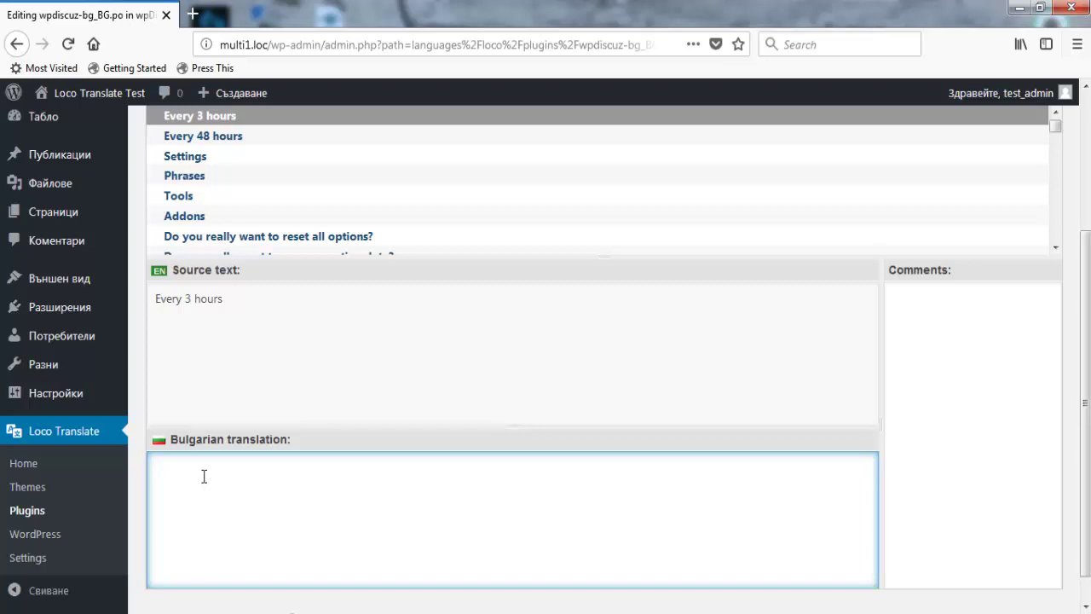
{"action": "type", "text": "Вс"}
{"action": "key", "text": "BackSpace"}
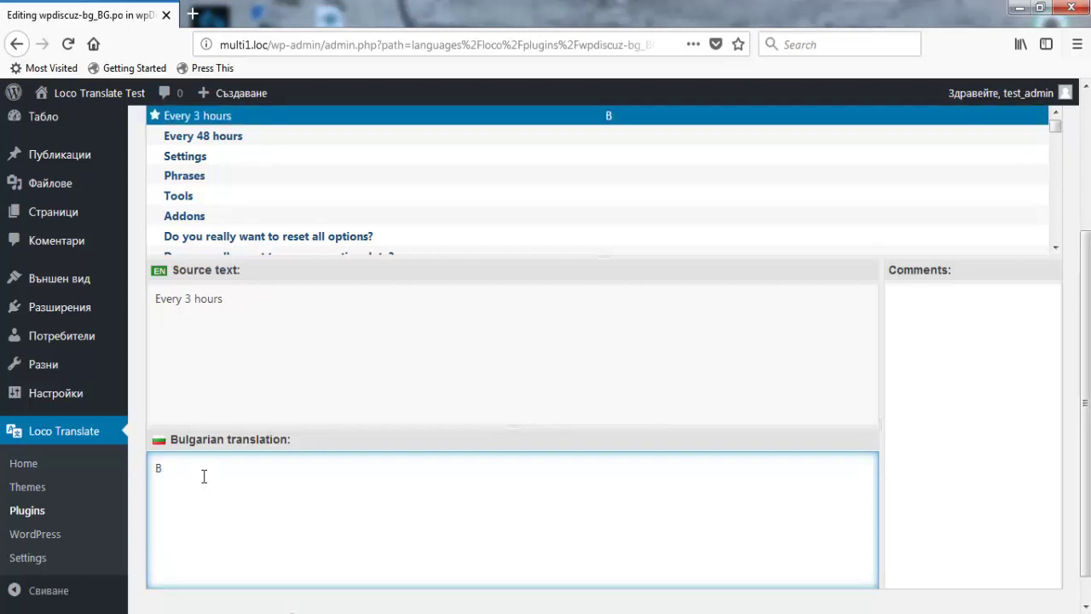
{"action": "key", "text": "BackSpace"}
{"action": "type", "text": "На всеки 3 часа"}
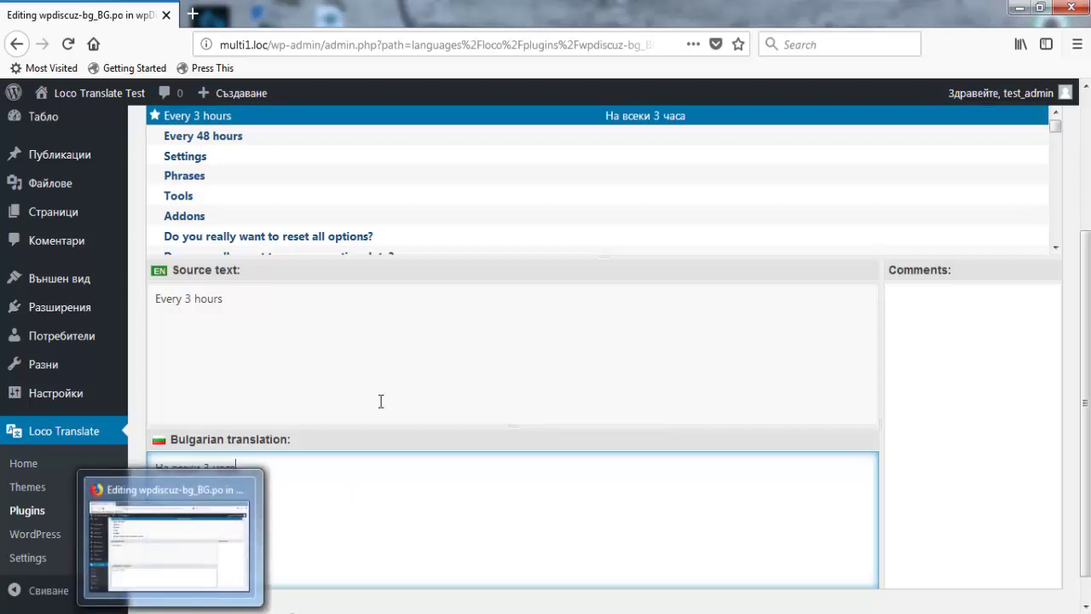
{"action": "scroll", "coordinate": [427, 326], "scroll_direction": "up", "scroll_amount": 3}
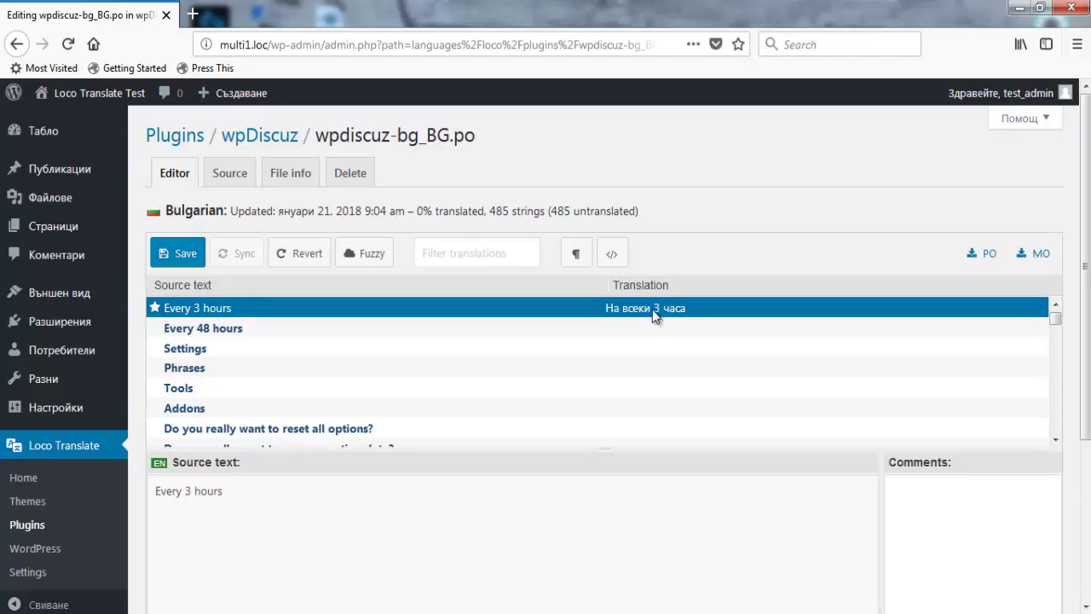
Look over the string list and the comments field of "Every 3 hours", and save the translation file
{"action": "scroll", "coordinate": [665, 311], "scroll_direction": "down", "scroll_amount": 5}
{"action": "scroll", "coordinate": [1080, 366], "scroll_direction": "down", "scroll_amount": 1}
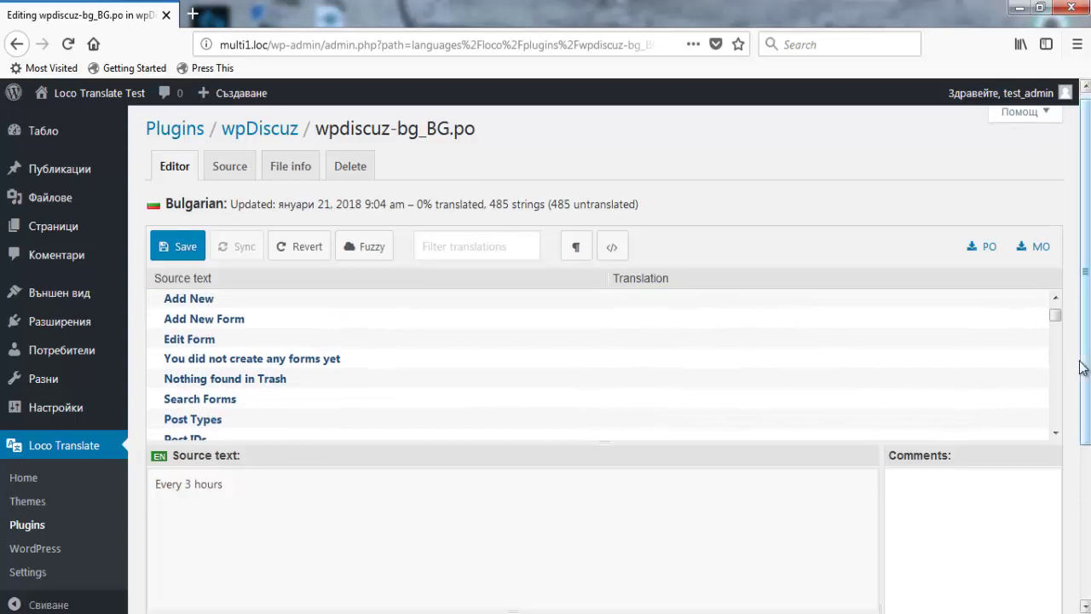
{"action": "scroll", "coordinate": [1081, 366], "scroll_direction": "down", "scroll_amount": 3}
{"action": "left_click", "coordinate": [963, 321]}
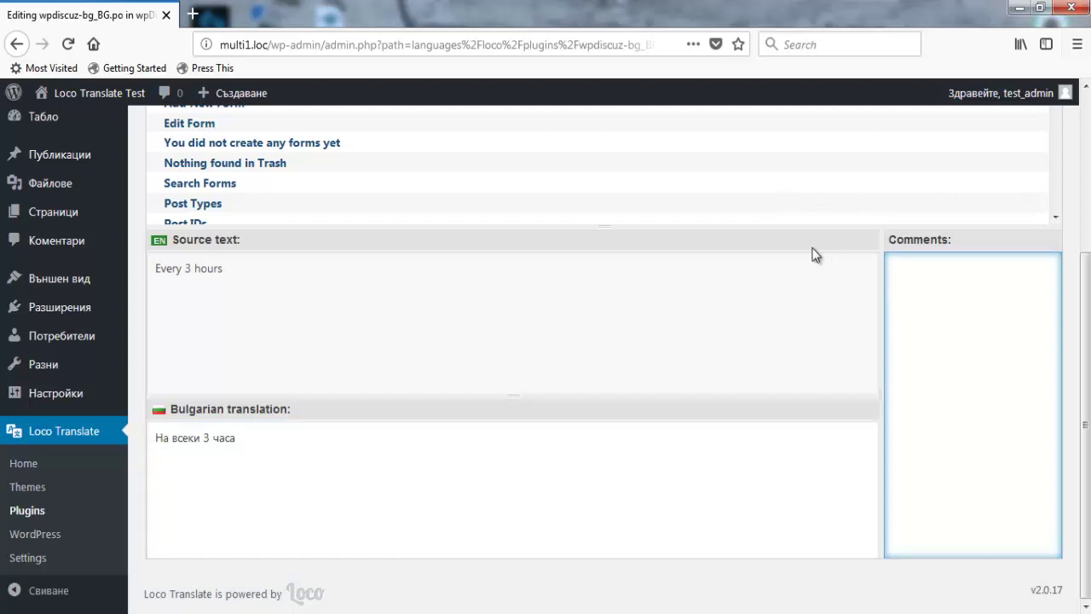
{"action": "scroll", "coordinate": [441, 175], "scroll_direction": "up", "scroll_amount": 5}
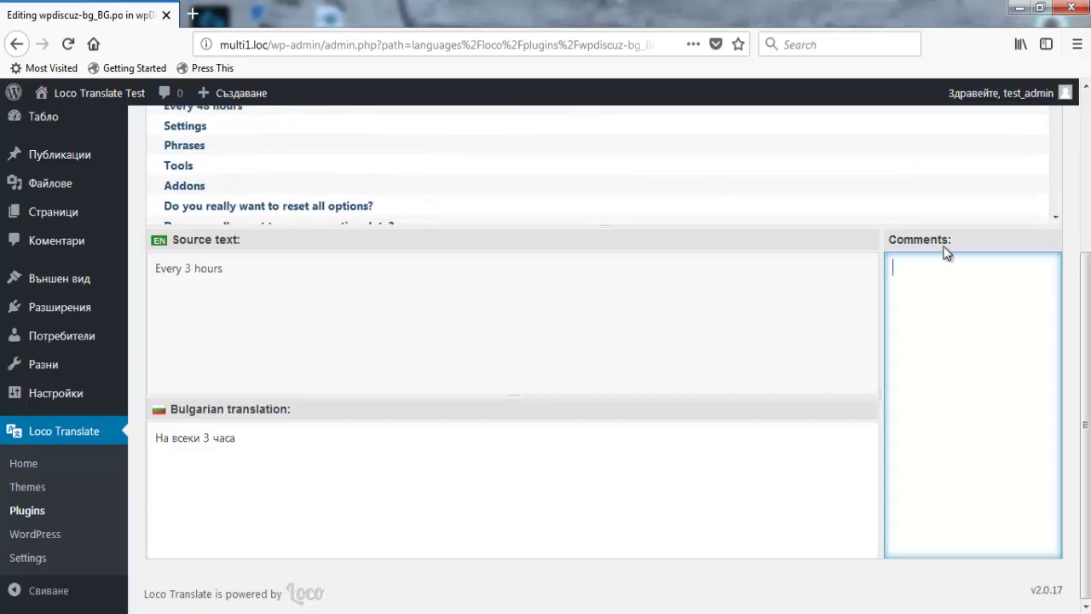
{"action": "scroll", "coordinate": [946, 252], "scroll_direction": "up", "scroll_amount": 3}
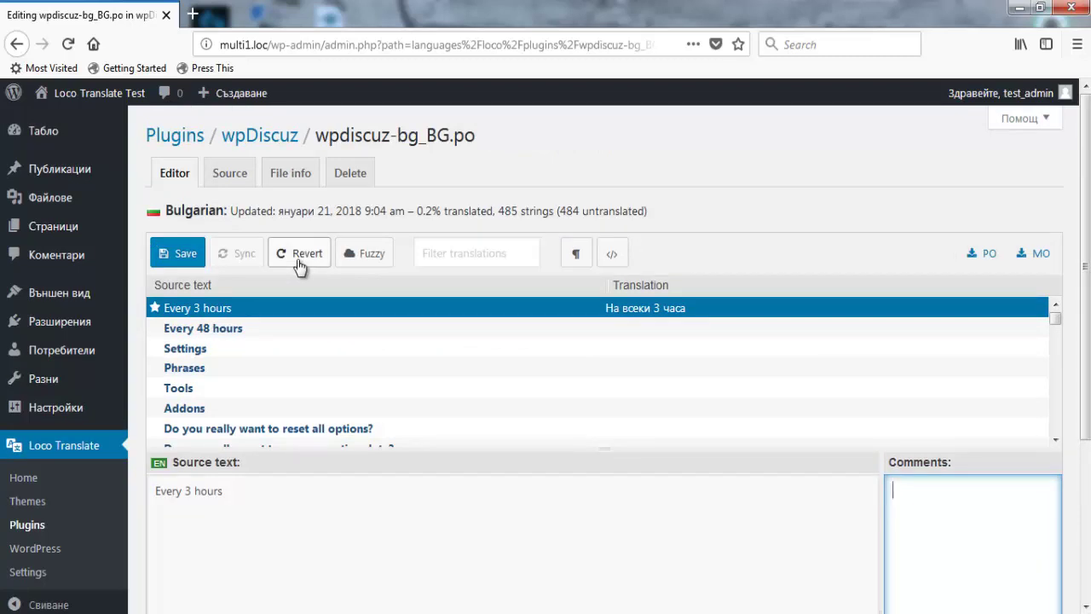
{"action": "left_click", "coordinate": [183, 255]}
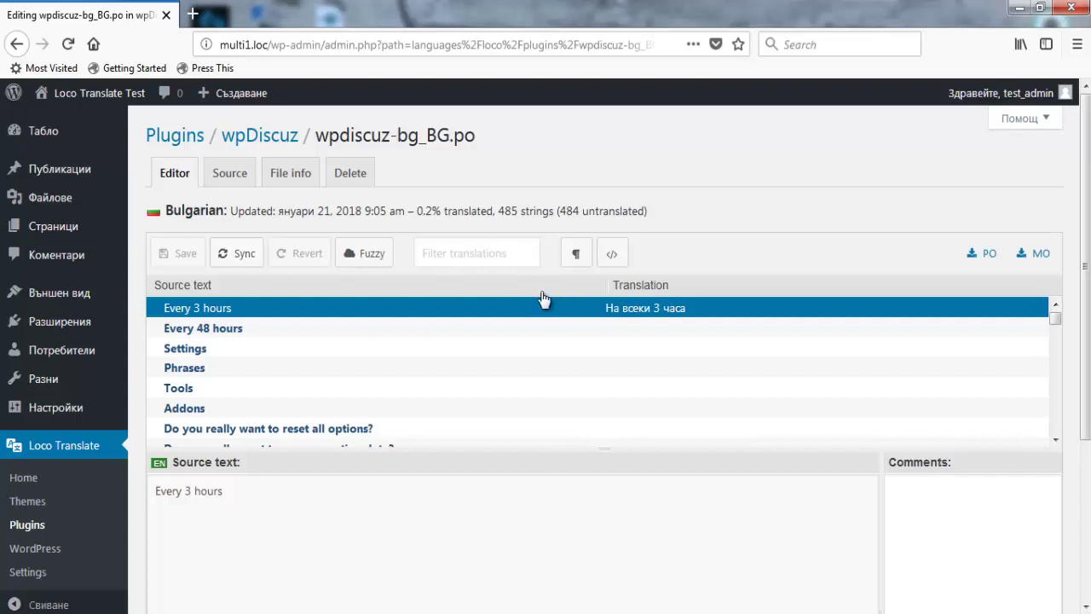
Mark the "Every 3 hours" translation as fuzzy, remove the mark again and save the file
{"action": "left_click", "coordinate": [367, 270]}
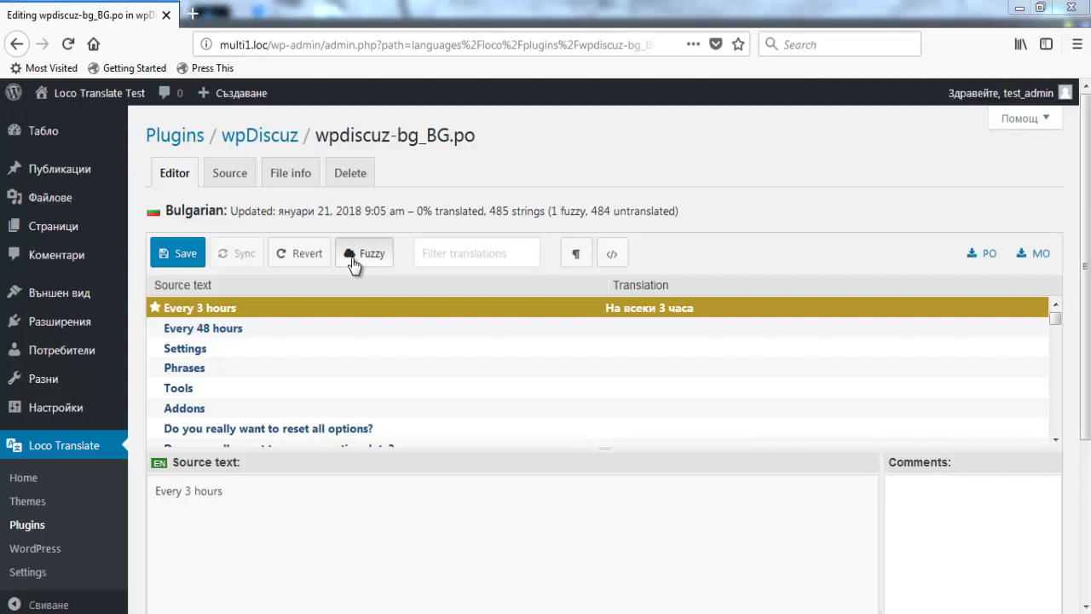
{"action": "left_click", "coordinate": [355, 265]}
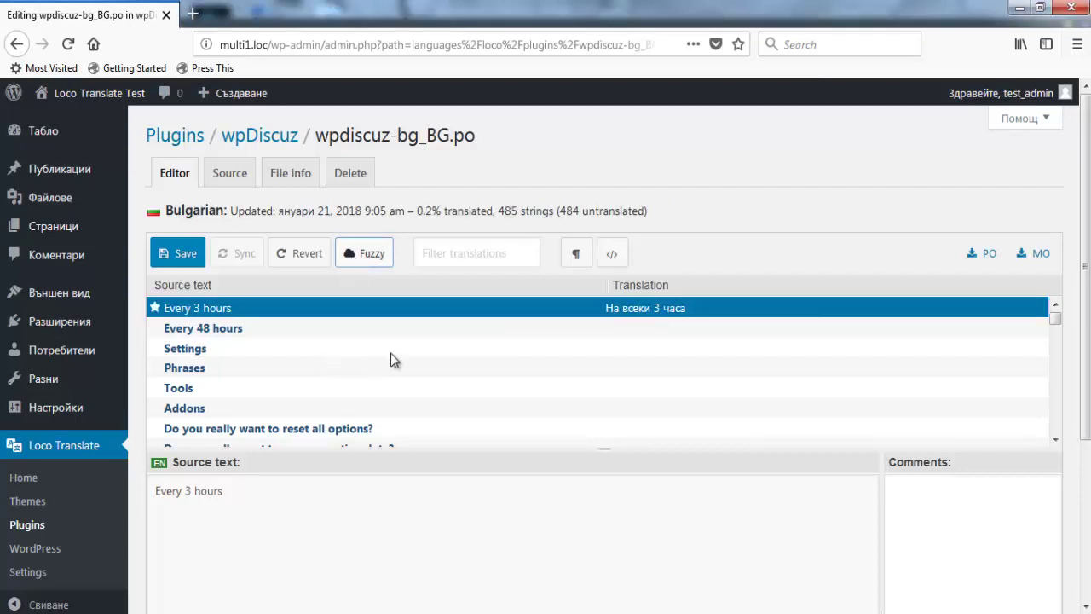
{"action": "left_click", "coordinate": [182, 263]}
{"action": "scroll", "coordinate": [326, 318], "scroll_direction": "down", "scroll_amount": 3}
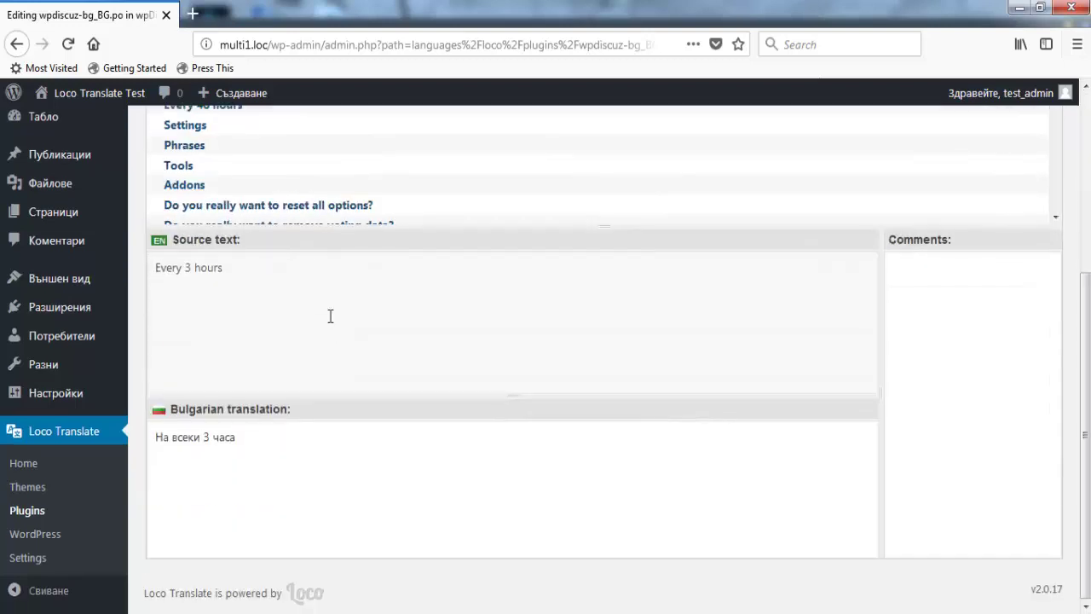
{"action": "scroll", "coordinate": [329, 316], "scroll_direction": "up", "scroll_amount": 2}
{"action": "scroll", "coordinate": [312, 326], "scroll_direction": "down", "scroll_amount": 2}
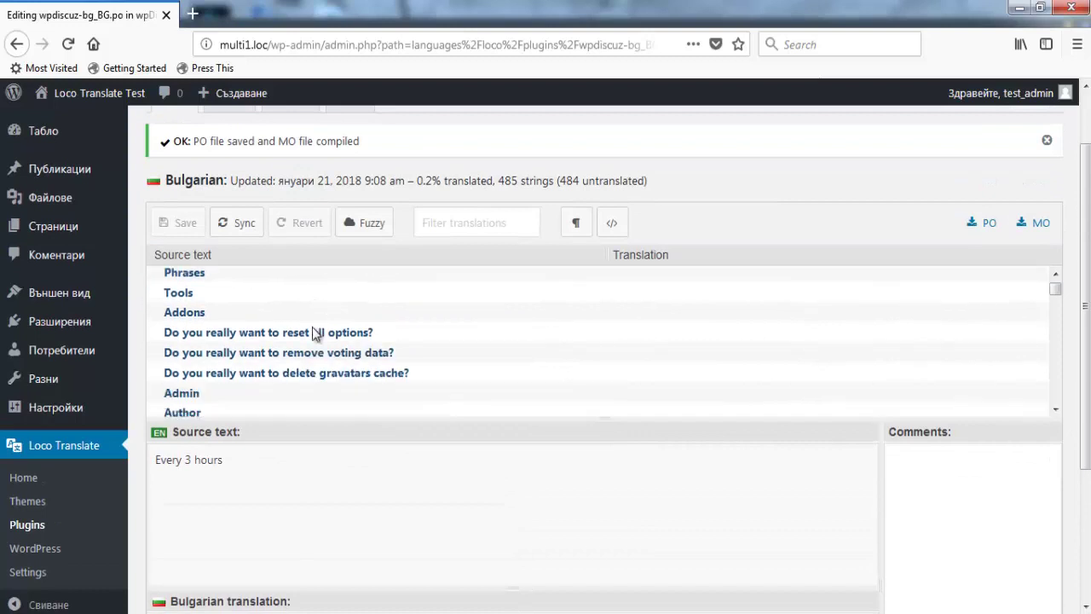
{"action": "scroll", "coordinate": [314, 324], "scroll_direction": "up", "scroll_amount": 2}
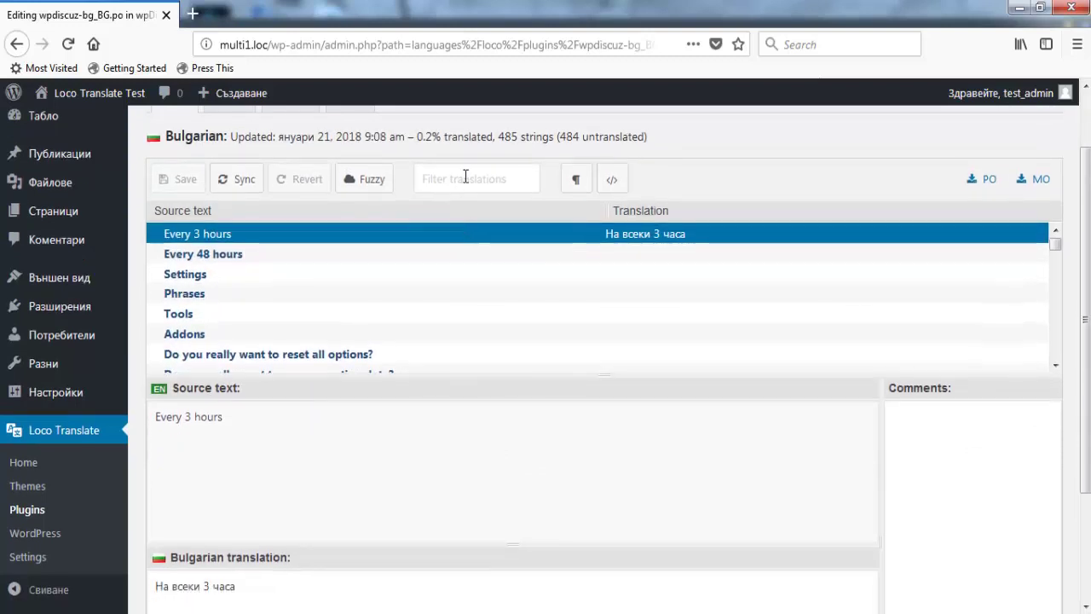
Examine the source and translation of "Every 3 hours" in code view and return to the plain text view
{"action": "left_click", "coordinate": [464, 178]}
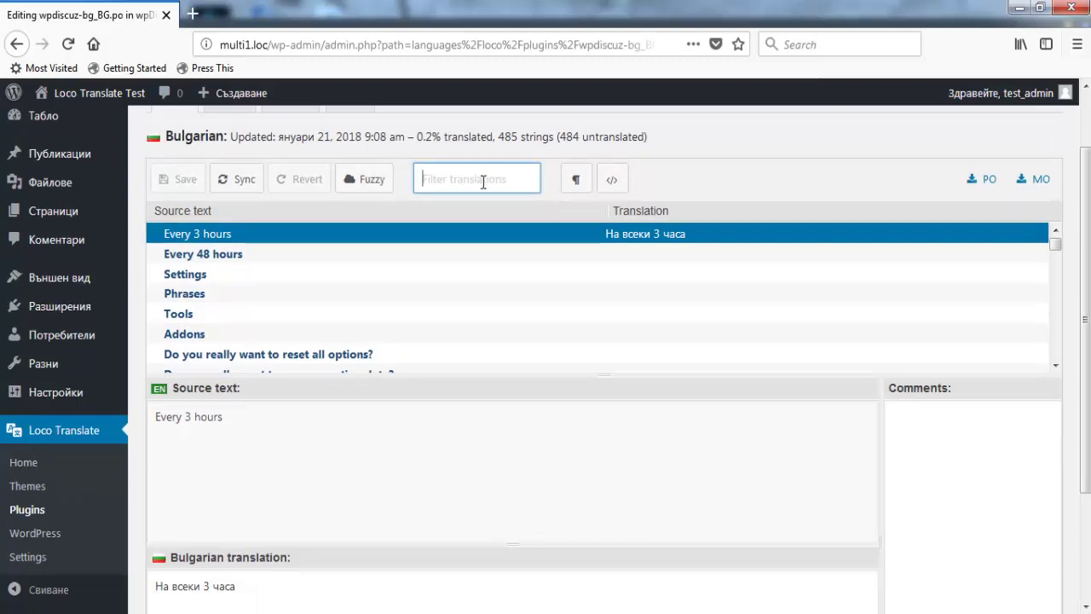
{"action": "left_click", "coordinate": [573, 186]}
{"action": "left_click", "coordinate": [575, 184]}
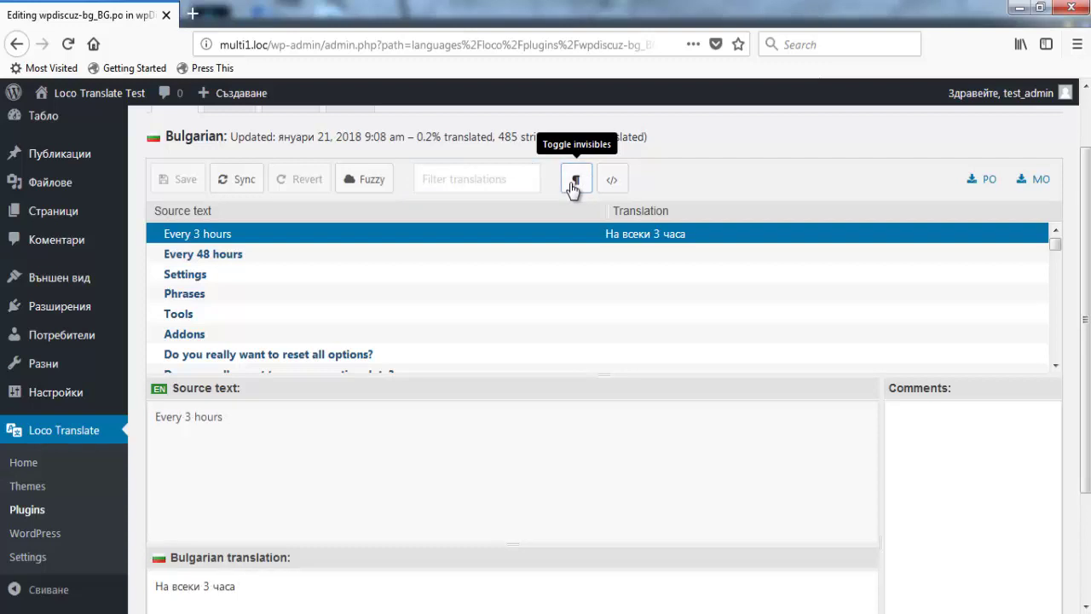
{"action": "left_click", "coordinate": [620, 180]}
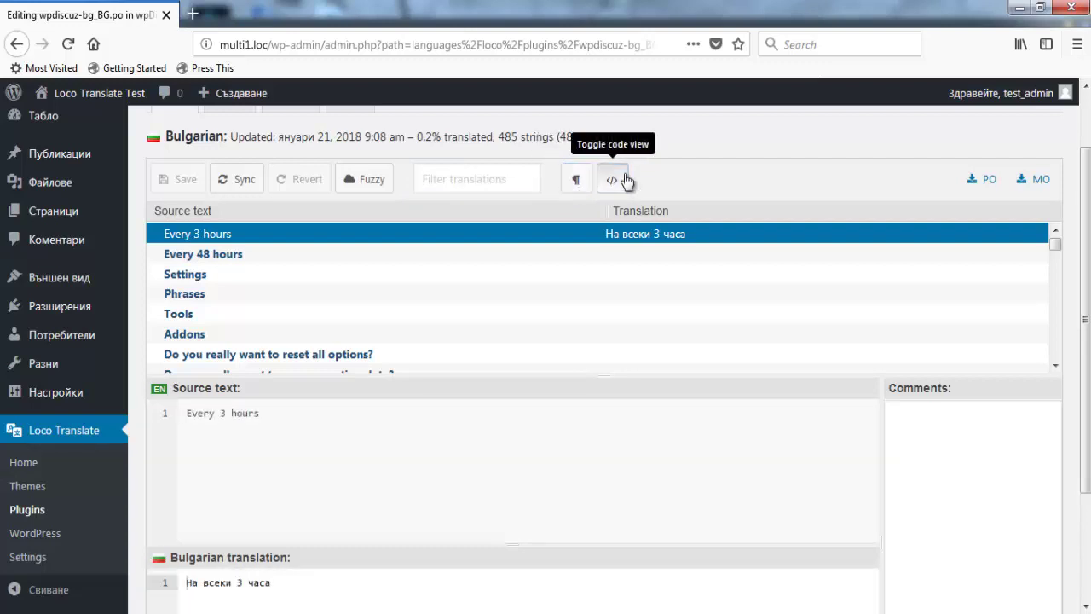
{"action": "left_click", "coordinate": [626, 180]}
{"action": "left_click", "coordinate": [626, 180]}
{"action": "scroll", "coordinate": [403, 477], "scroll_direction": "down", "scroll_amount": 2}
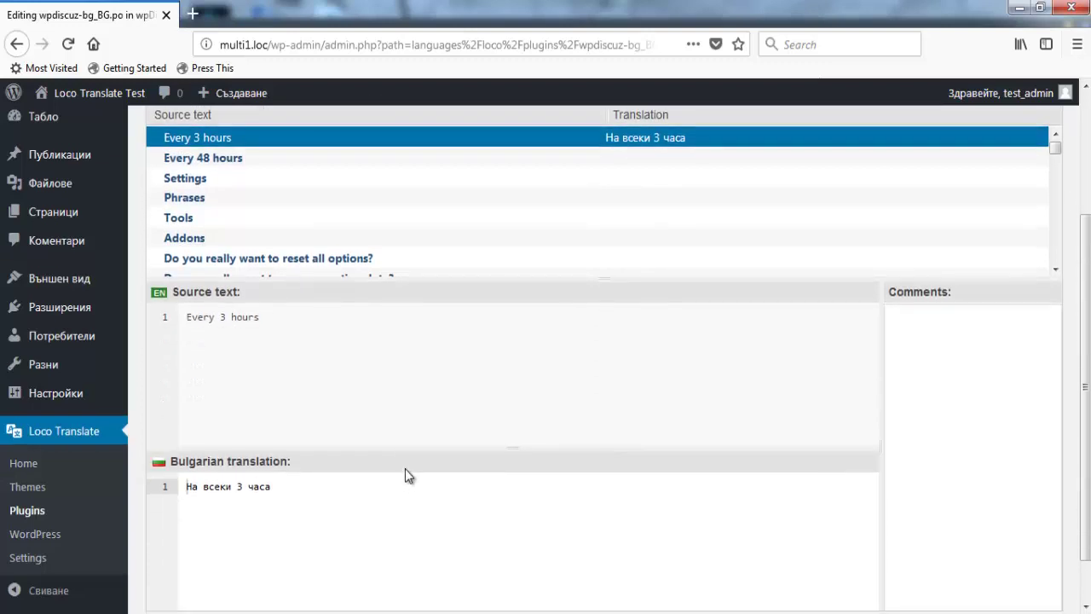
{"action": "scroll", "coordinate": [412, 447], "scroll_direction": "up", "scroll_amount": 4}
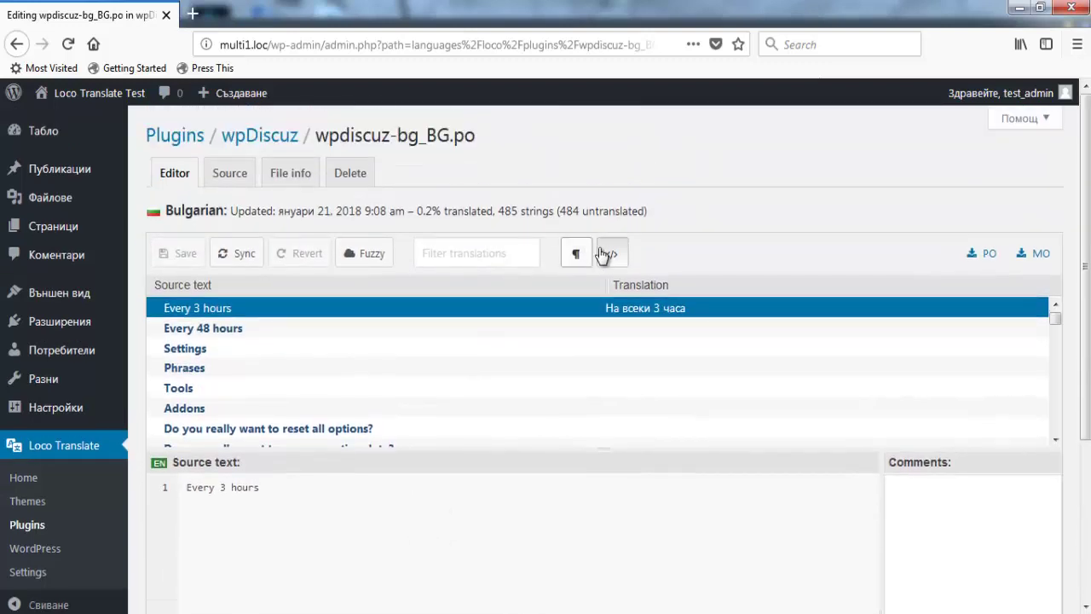
{"action": "left_click", "coordinate": [612, 253]}
{"action": "scroll", "coordinate": [550, 443], "scroll_direction": "down", "scroll_amount": 3}
{"action": "scroll", "coordinate": [554, 333], "scroll_direction": "up", "scroll_amount": 3}
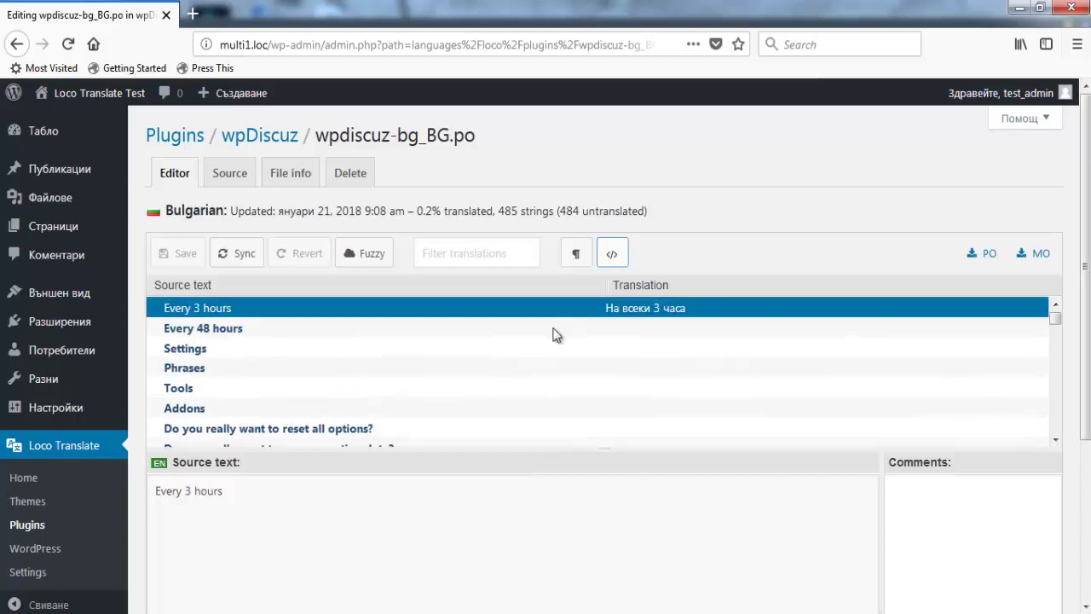
Show the invisible characters in the source text and translation of "Every 3 hours", and hide them again
{"action": "left_click", "coordinate": [579, 256]}
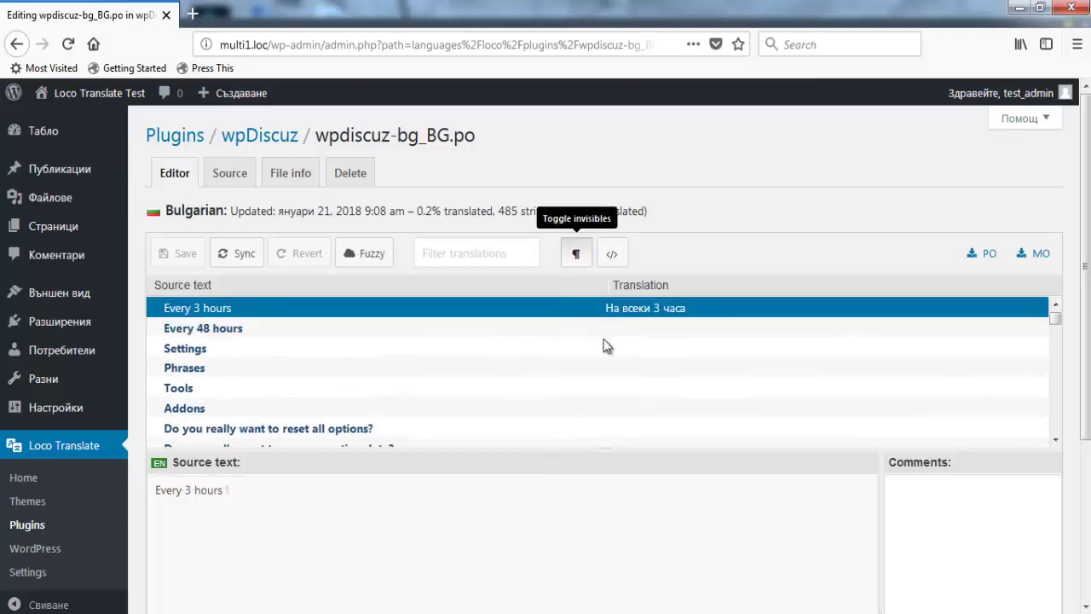
{"action": "scroll", "coordinate": [605, 341], "scroll_direction": "down", "scroll_amount": 2}
{"action": "scroll", "coordinate": [645, 366], "scroll_direction": "up", "scroll_amount": 2}
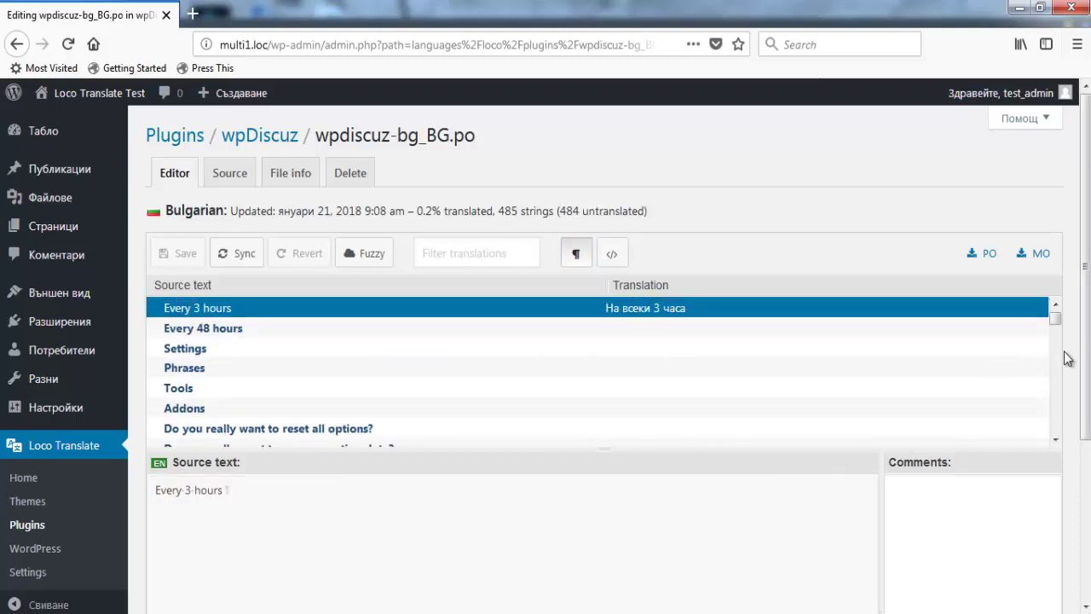
{"action": "scroll", "coordinate": [1069, 354], "scroll_direction": "down", "scroll_amount": 3}
{"action": "scroll", "coordinate": [1072, 353], "scroll_direction": "up", "scroll_amount": 3}
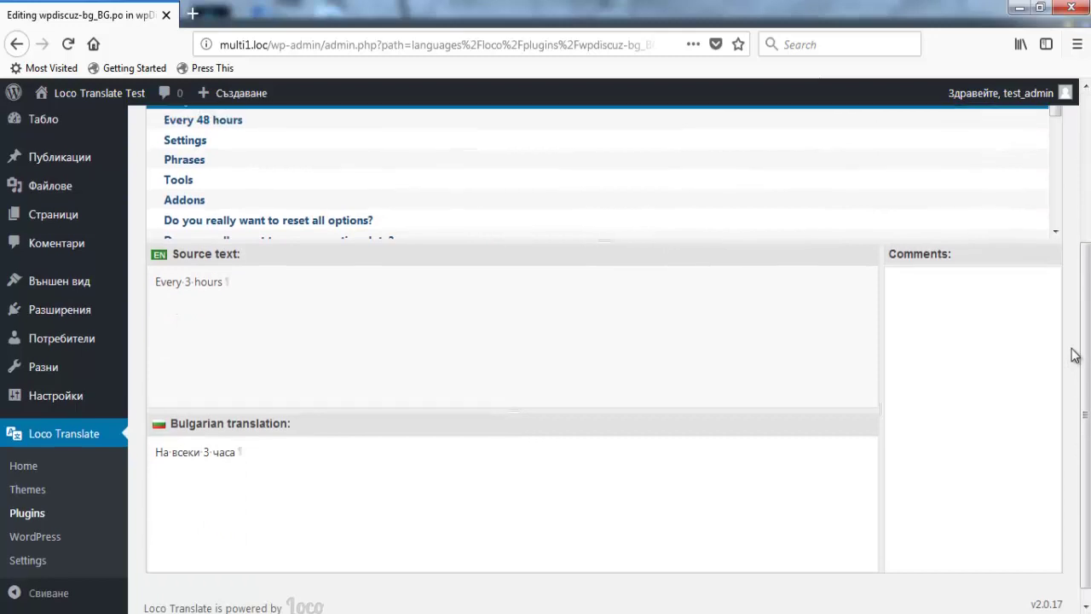
{"action": "left_click", "coordinate": [576, 257]}
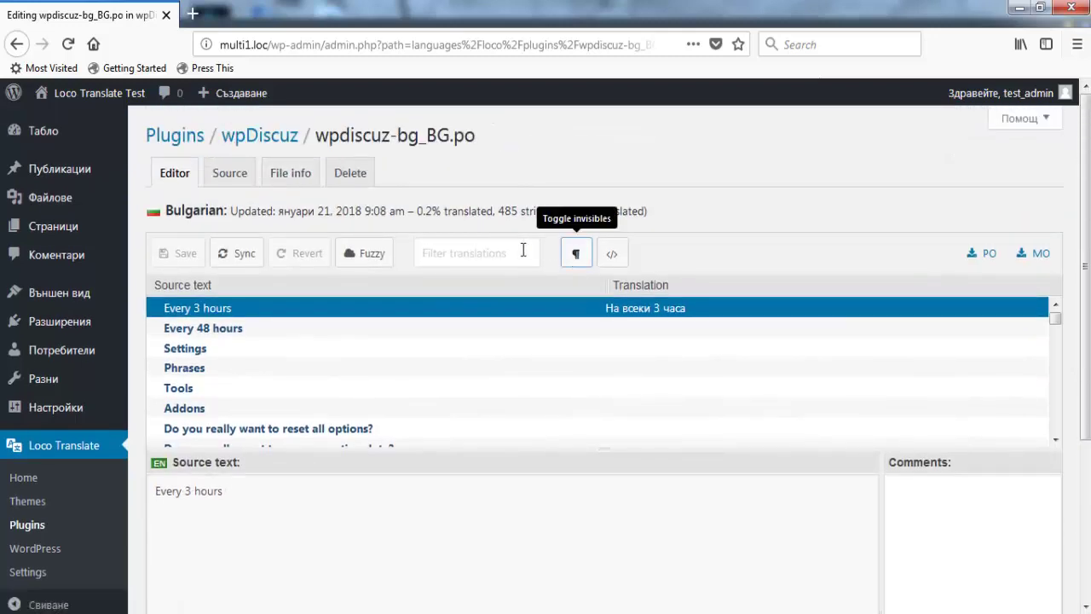
Open the site in a new browser tab and examine the comment form of the Hello World 2 post
{"action": "left_click", "coordinate": [487, 249]}
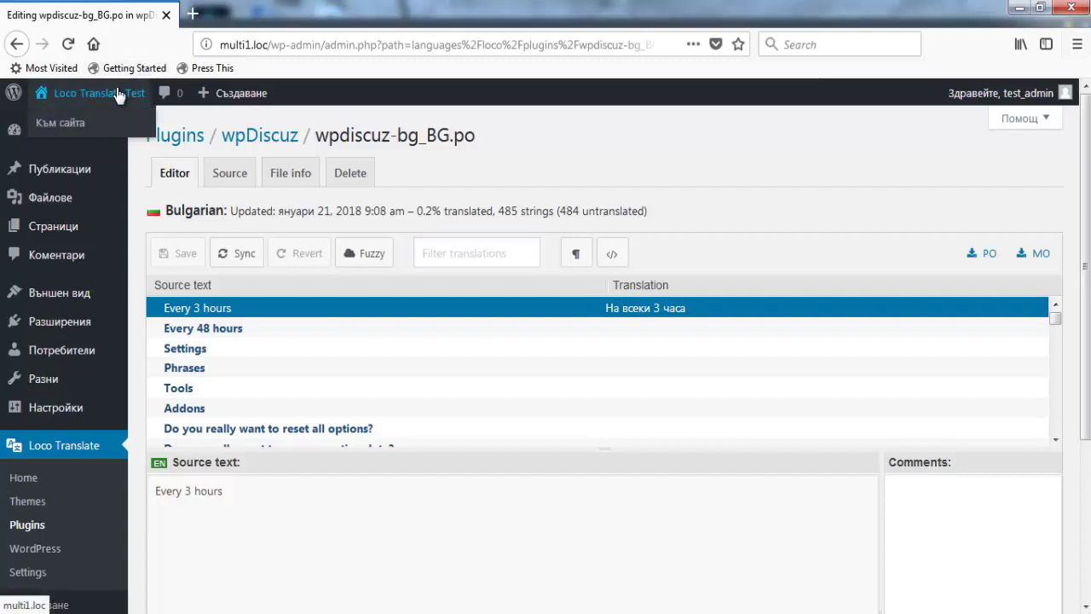
{"action": "middle_click", "coordinate": [53, 94]}
{"action": "left_click", "coordinate": [238, 12]}
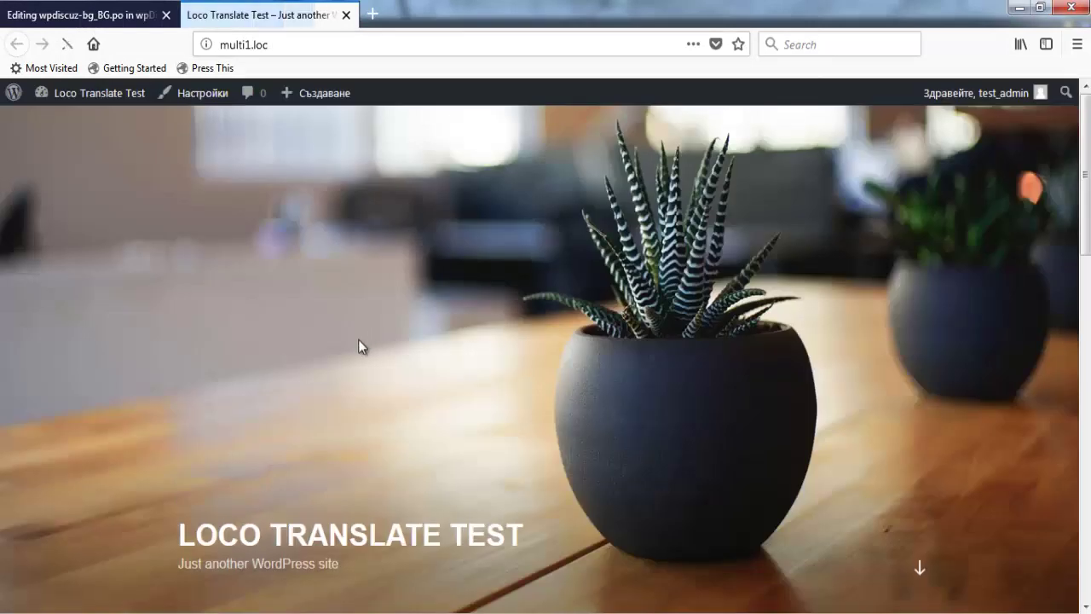
{"action": "scroll", "coordinate": [358, 341], "scroll_direction": "down", "scroll_amount": 8}
{"action": "left_click", "coordinate": [219, 194]}
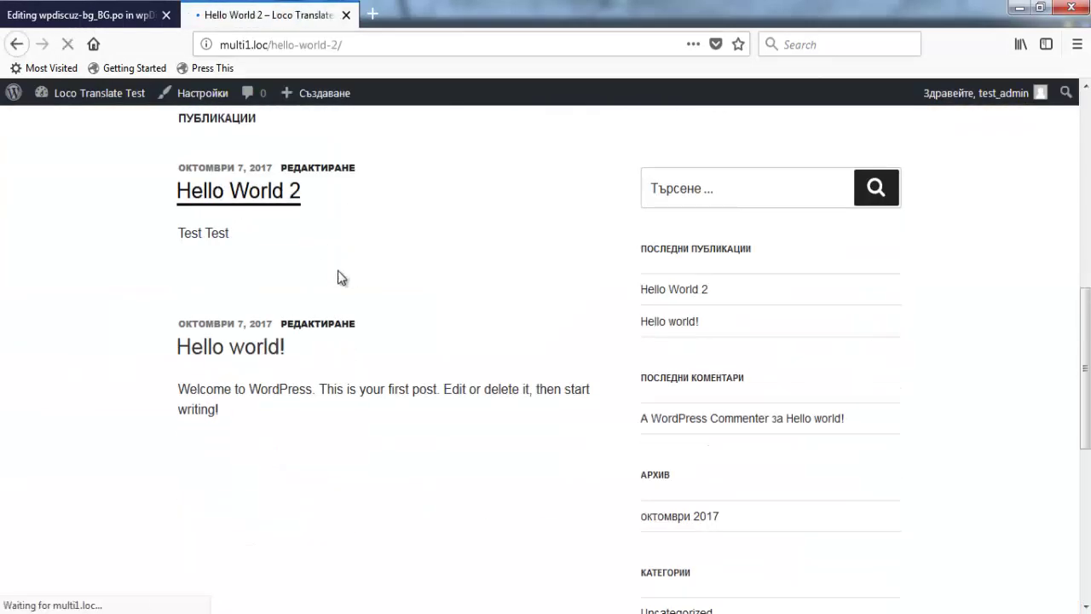
{"action": "scroll", "coordinate": [43, 311], "scroll_direction": "down", "scroll_amount": 5}
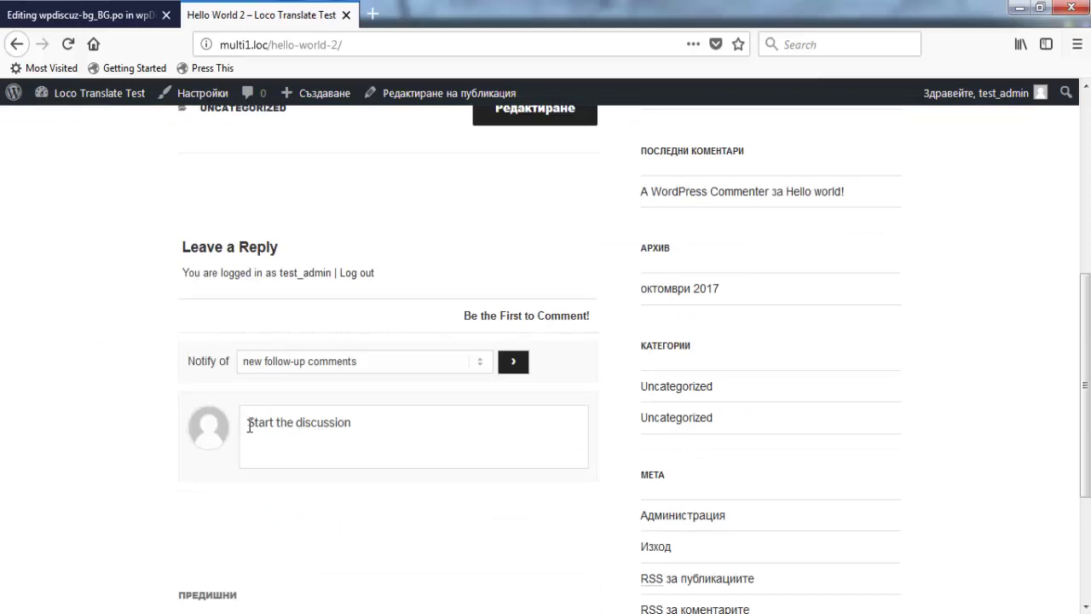
Return to the wpdiscuz-bg_BG.po editor and filter the strings by "Start the"
{"action": "left_click", "coordinate": [82, 12]}
{"action": "left_click", "coordinate": [468, 252]}
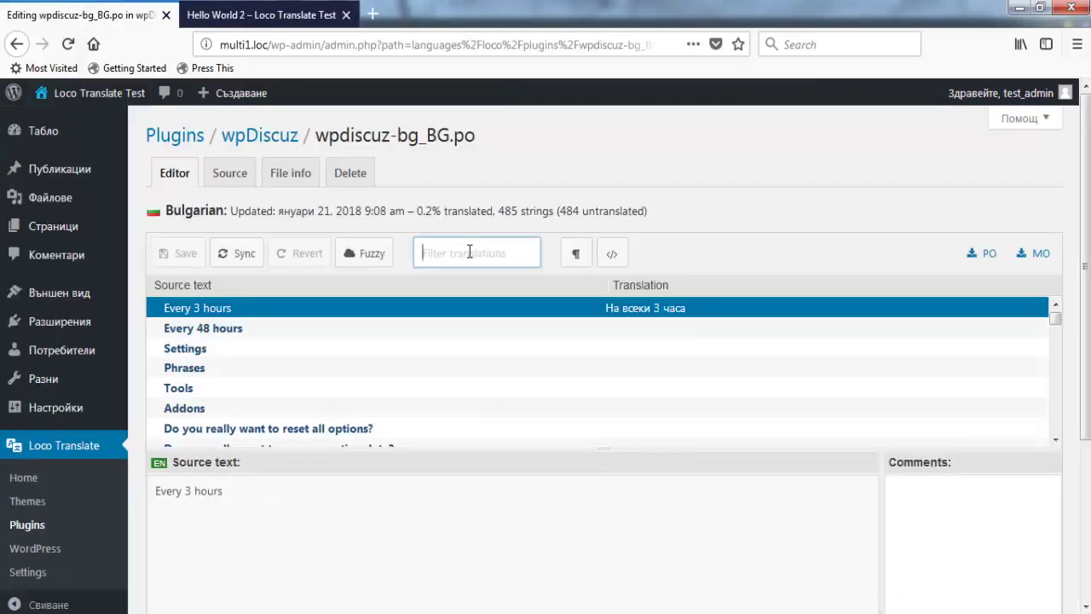
{"action": "type", "text": "Start the"}
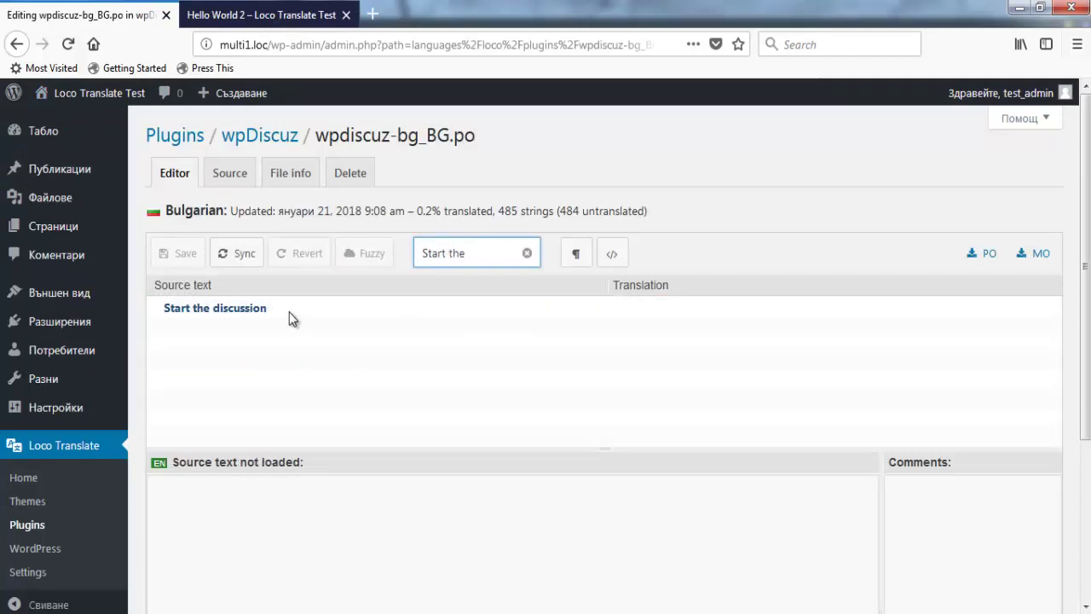
Translate "Start the discussion" as "Стартиране на дискусия" and save the translation file
{"action": "left_click", "coordinate": [289, 312]}
{"action": "scroll", "coordinate": [294, 518], "scroll_direction": "down", "scroll_amount": 3}
{"action": "left_click", "coordinate": [288, 513]}
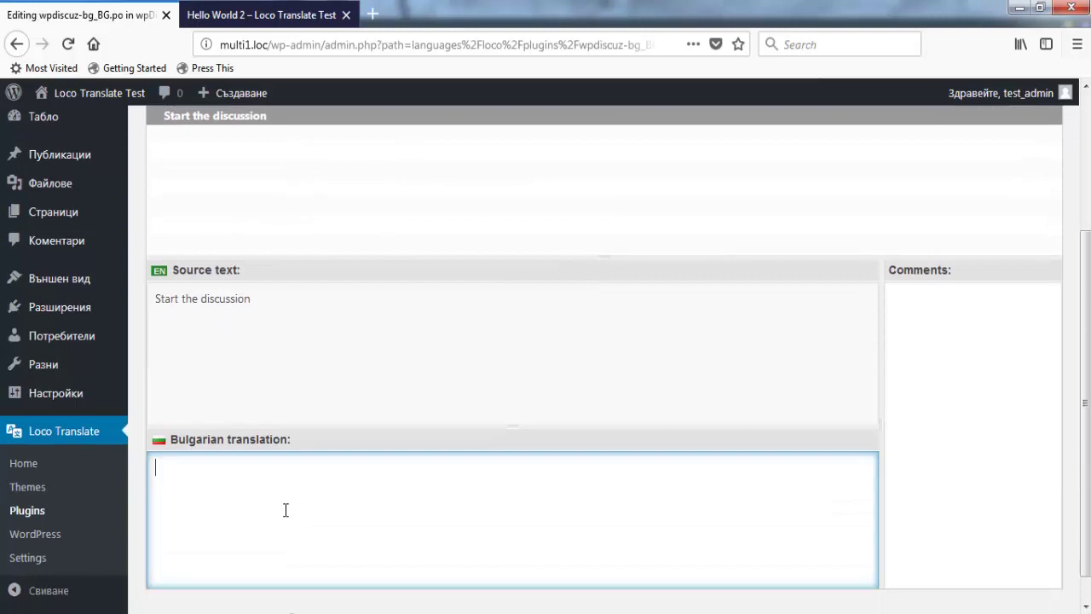
{"action": "type", "text": "Въ"}
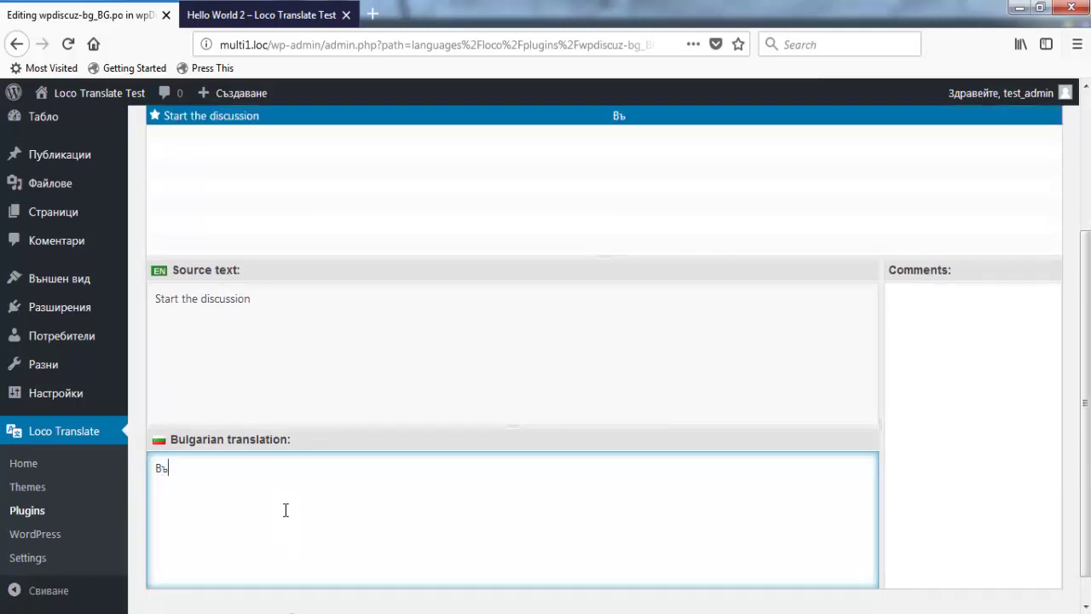
{"action": "key", "text": "BackSpace"}
{"action": "key", "text": "BackSpace"}
{"action": "type", "text": "Стартиране на дискусия"}
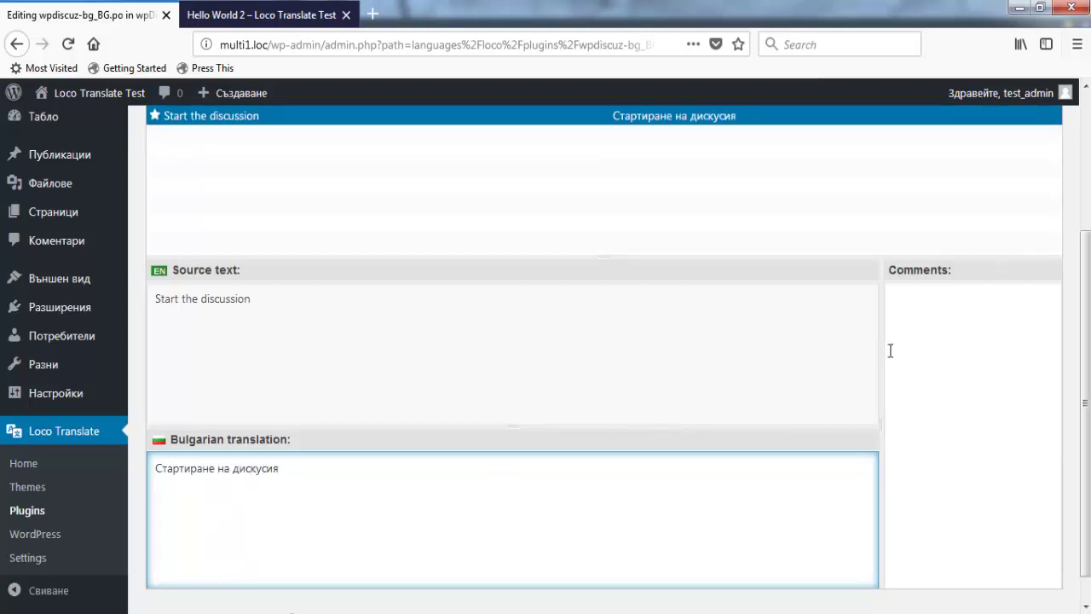
{"action": "scroll", "coordinate": [889, 348], "scroll_direction": "down", "scroll_amount": 1}
{"action": "scroll", "coordinate": [1049, 304], "scroll_direction": "up", "scroll_amount": 5}
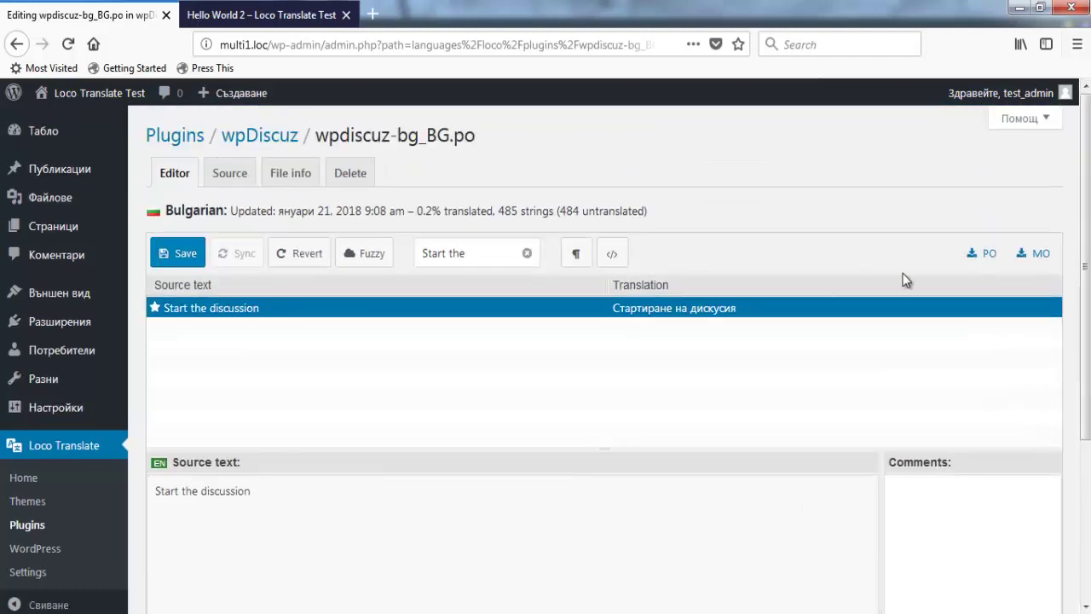
{"action": "left_click", "coordinate": [176, 250]}
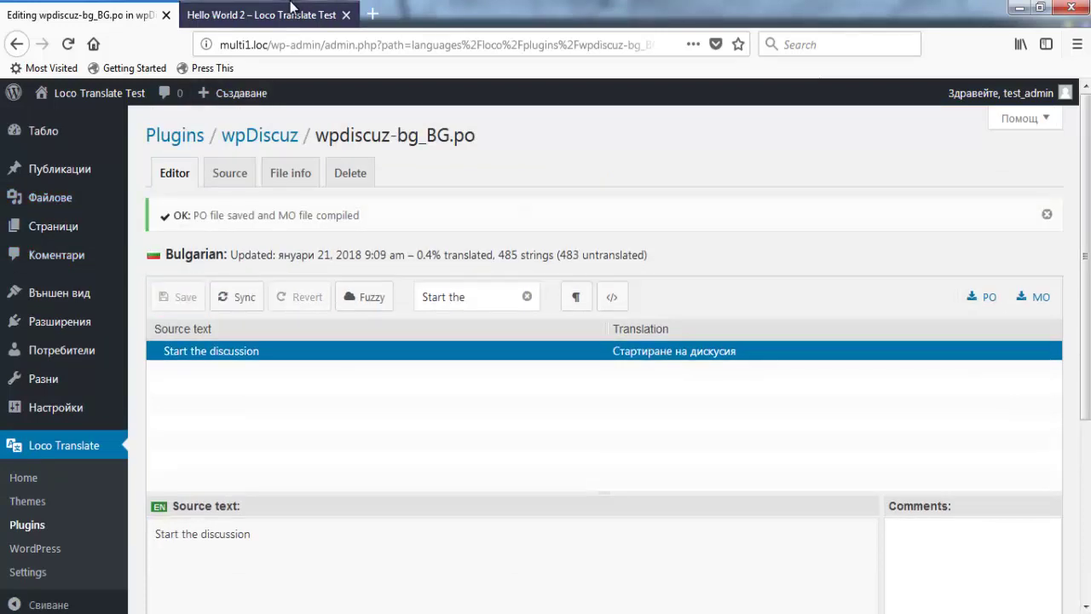
Reload the Hello World 2 post to check the translated text in its comment form, and close the post's browser tab
{"action": "left_click", "coordinate": [290, 8]}
{"action": "key", "text": "F5"}
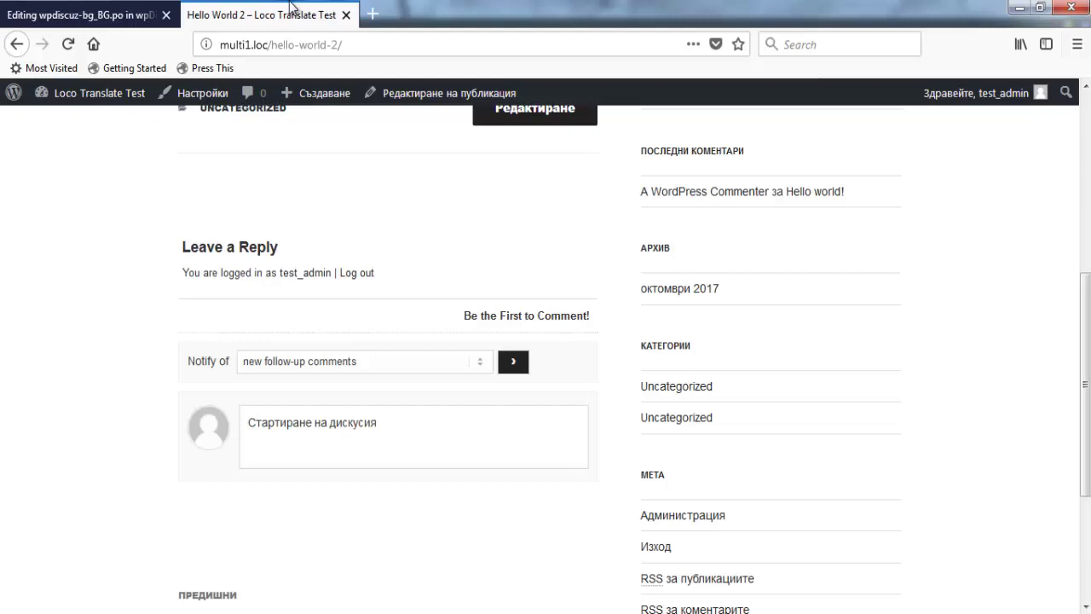
{"action": "left_click", "coordinate": [346, 15]}
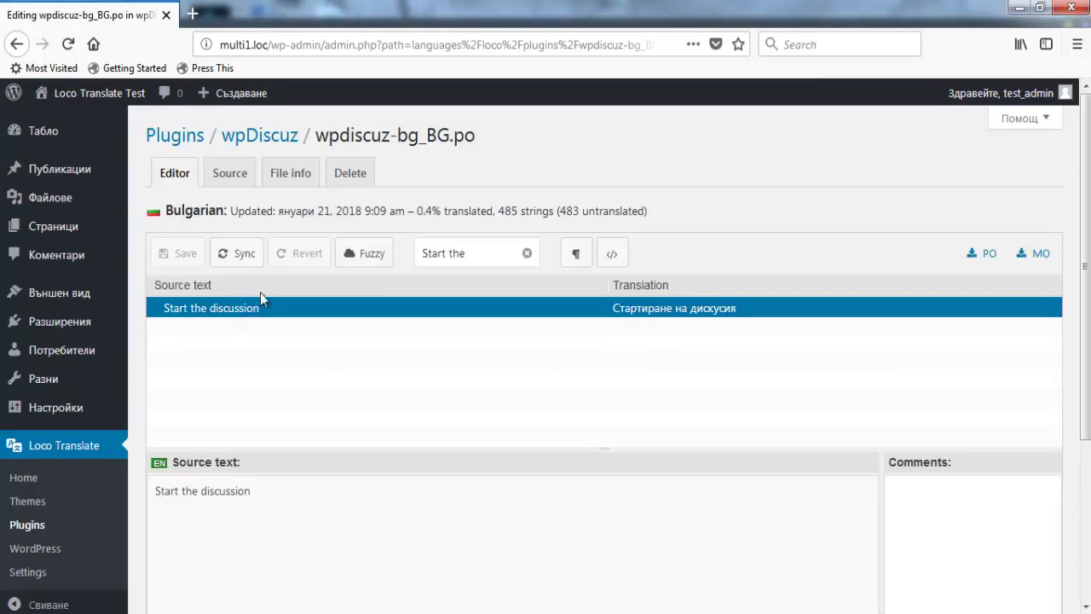
View the delete confirmation and file information of wpdiscuz-bg_BG.po, and sync the strings in its editor
{"action": "left_click", "coordinate": [336, 177]}
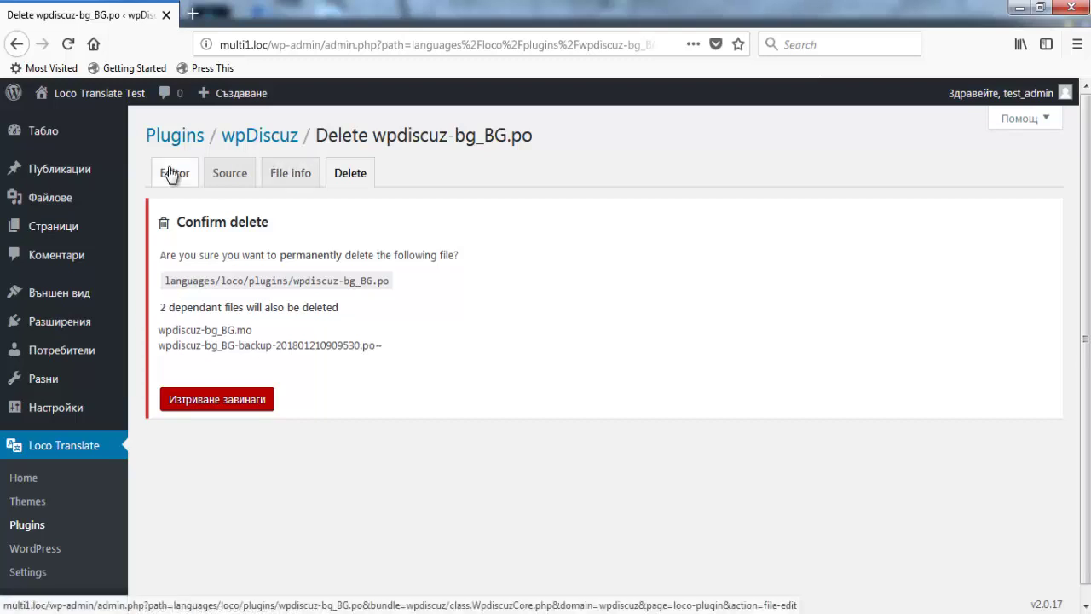
{"action": "left_click", "coordinate": [290, 173]}
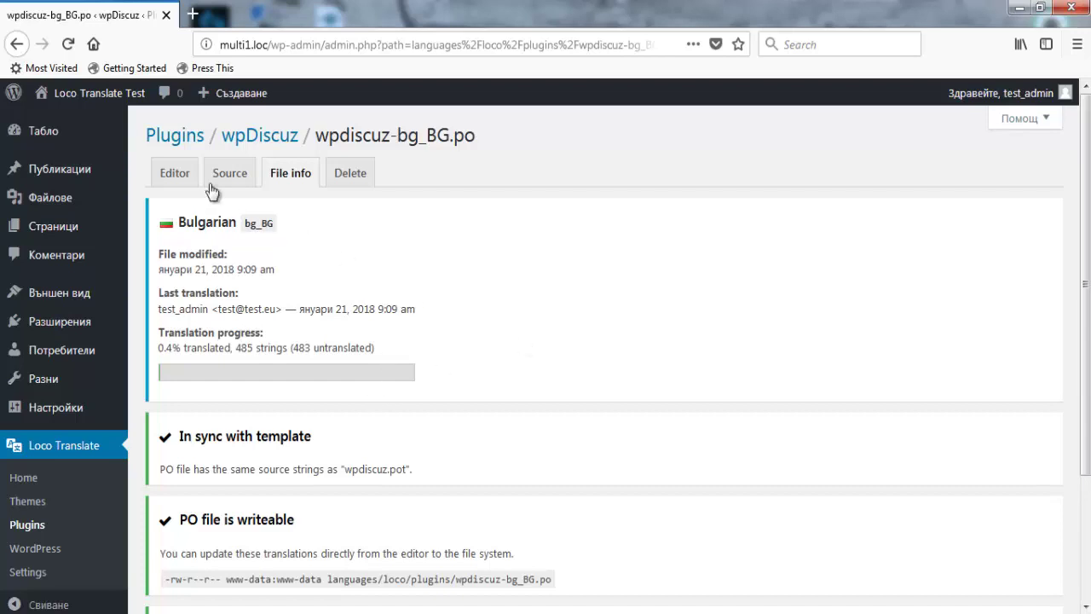
{"action": "left_click", "coordinate": [180, 173]}
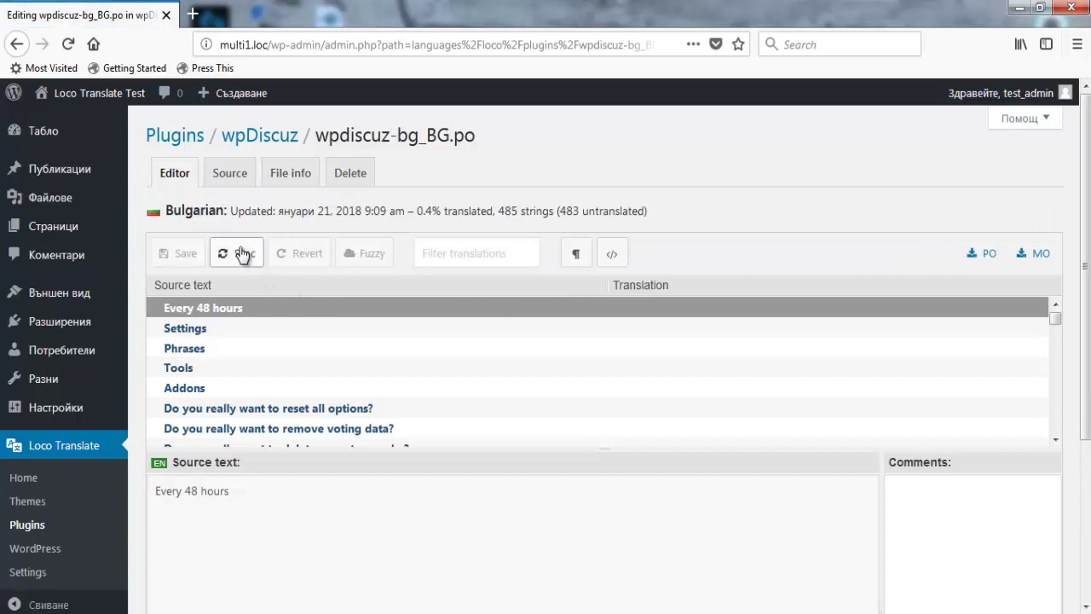
{"action": "left_click", "coordinate": [242, 254]}
Examine the source code of wpdiscuz-bg_BG.po around its header and first strings, and return to the editor by way of the file information
{"action": "left_click", "coordinate": [222, 176]}
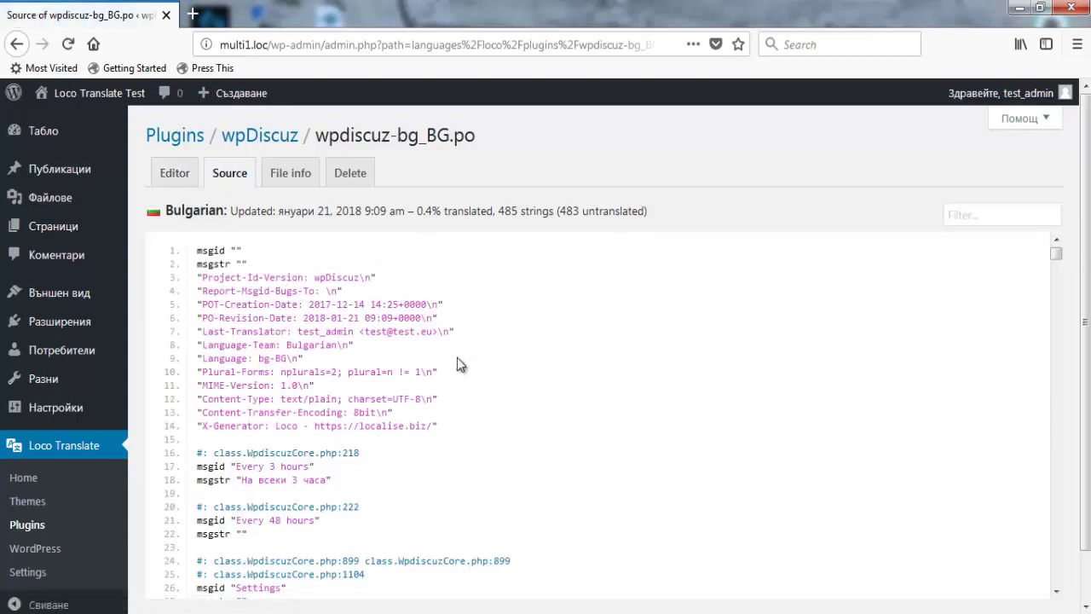
{"action": "scroll", "coordinate": [391, 367], "scroll_direction": "down", "scroll_amount": 2}
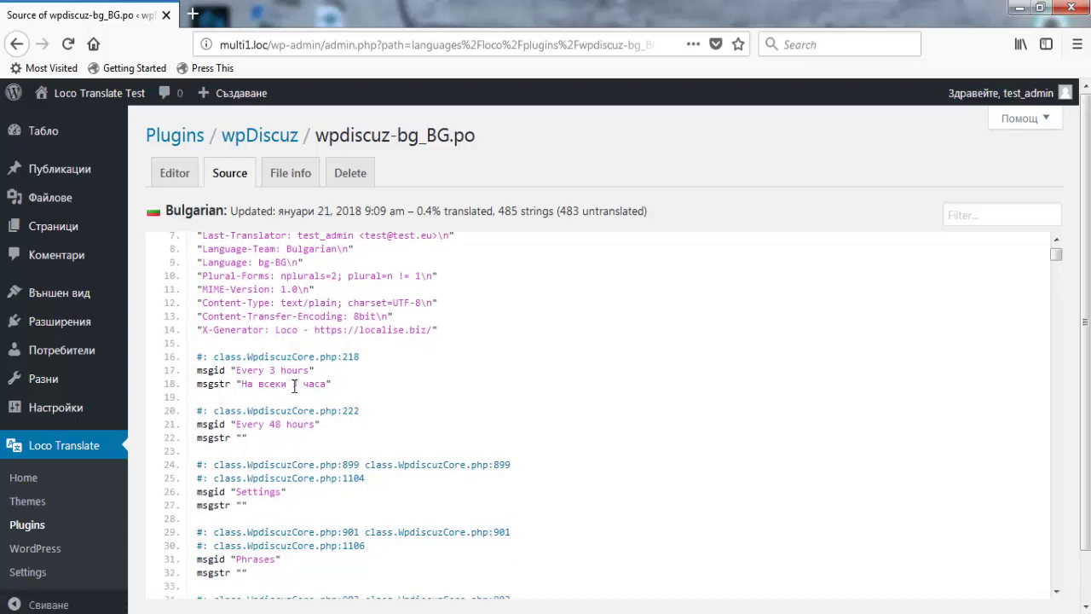
{"action": "scroll", "coordinate": [294, 387], "scroll_direction": "up", "scroll_amount": 2}
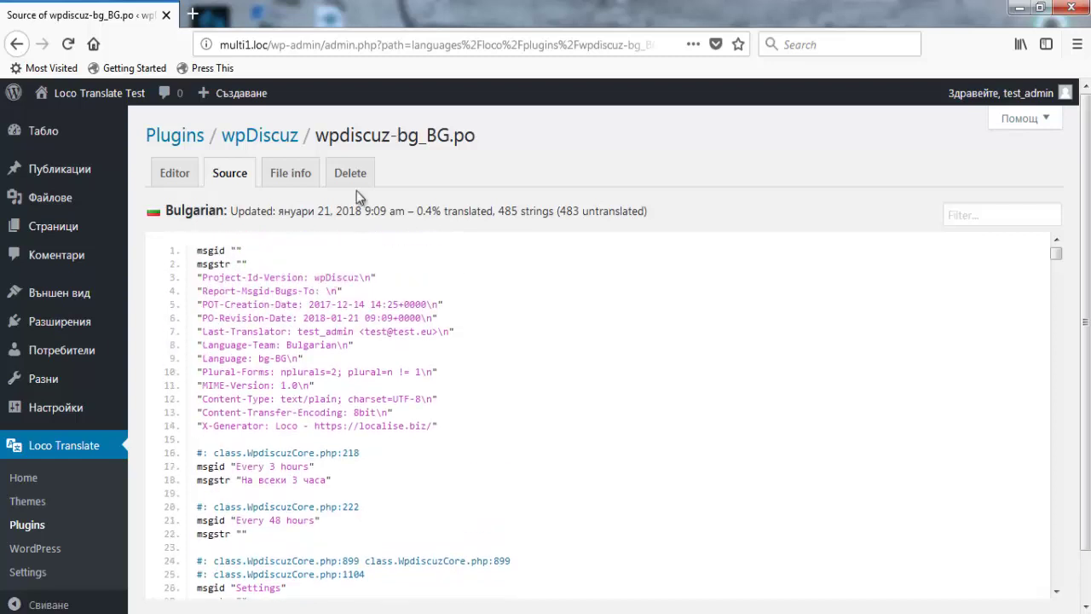
{"action": "left_click", "coordinate": [293, 173]}
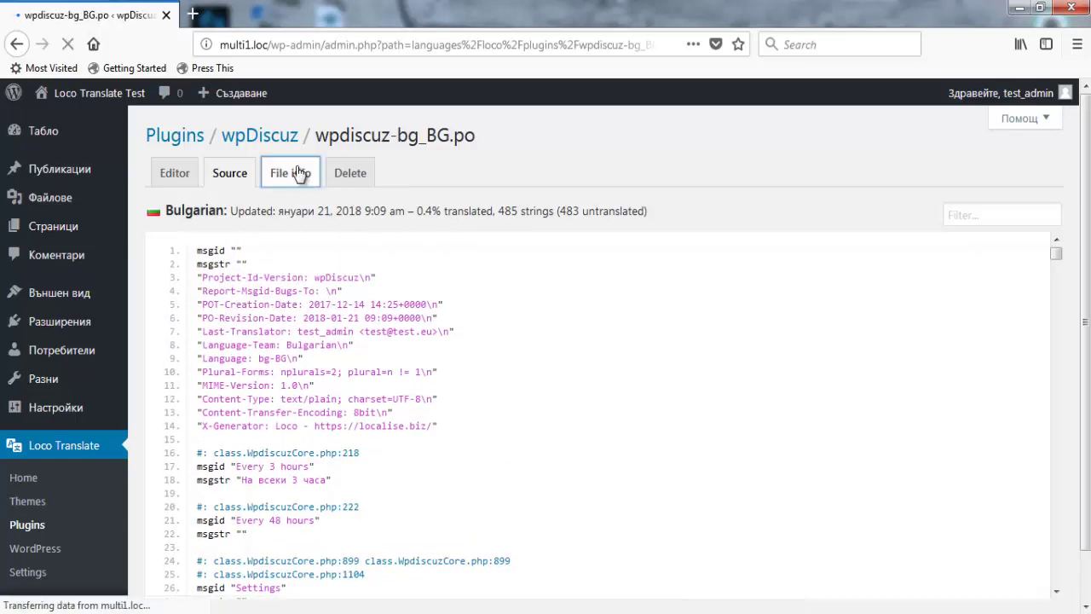
{"action": "left_click", "coordinate": [177, 170]}
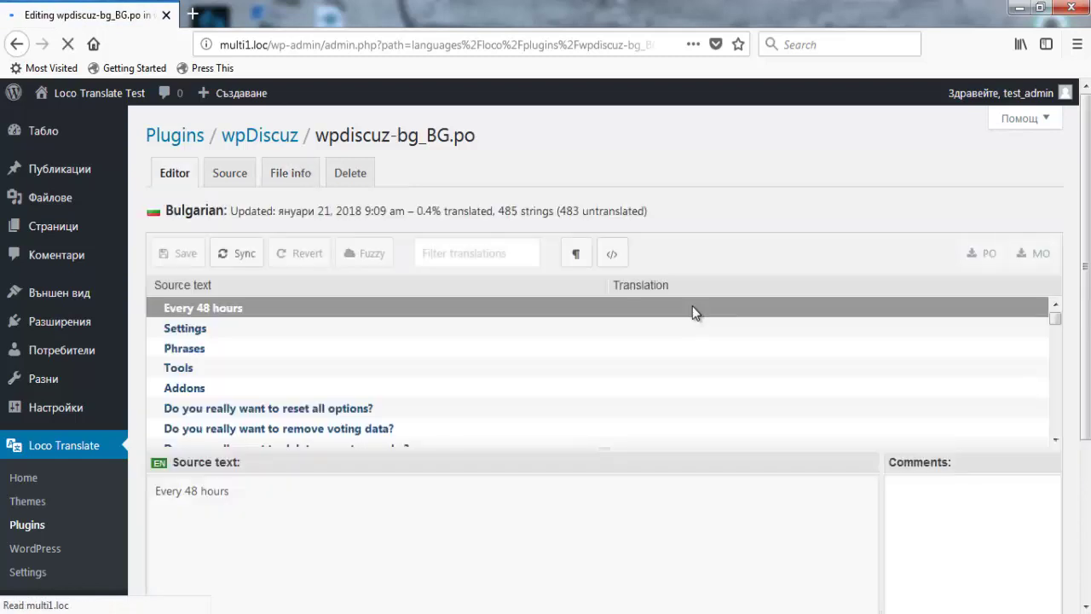